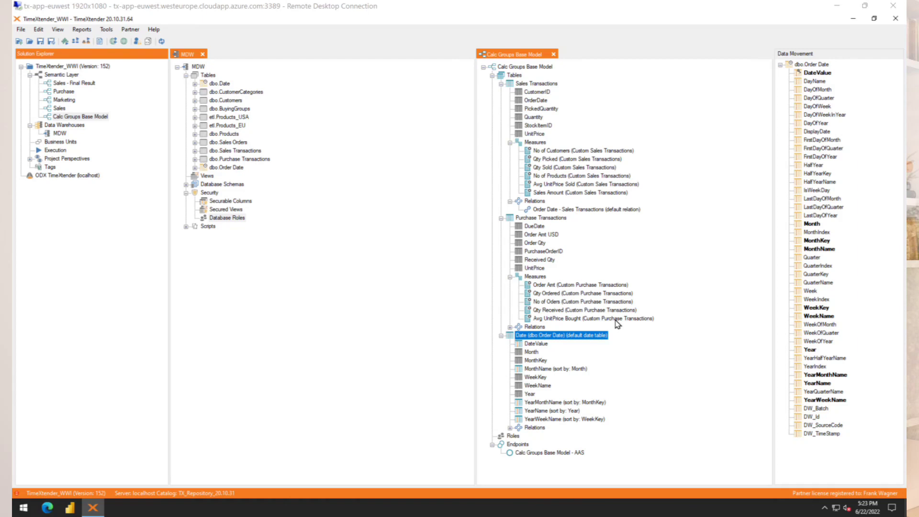
# Step: Review the connection settings of the Calc Groups Base Model - AAS endpoint
pyautogui.click(554, 454)
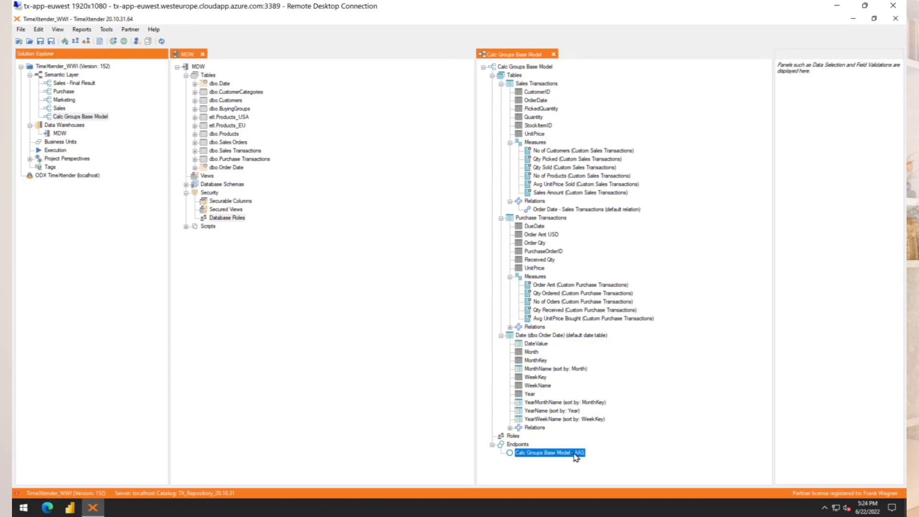
pyautogui.doubleClick(575, 454)
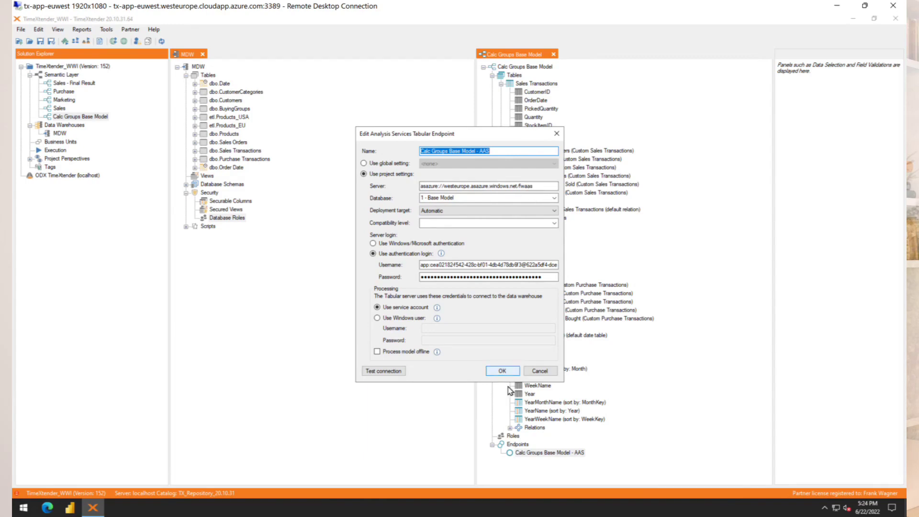
pyautogui.click(502, 371)
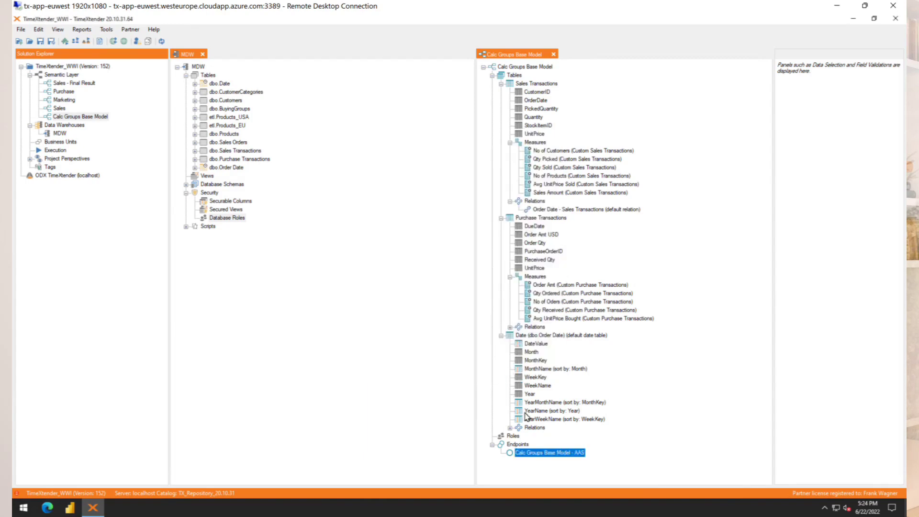
# Step: Deploy and execute the Calc Groups Base Model - AAS endpoint
pyautogui.rightClick(573, 458)
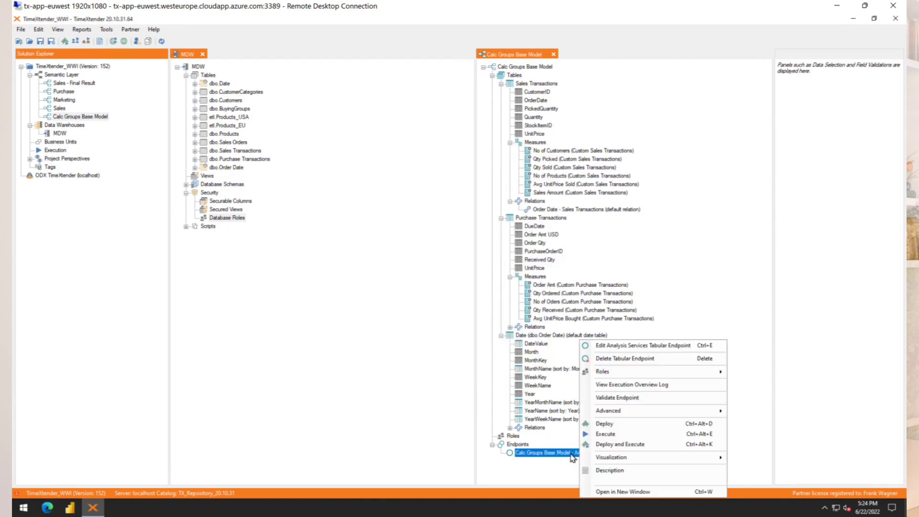
pyautogui.click(626, 445)
pyautogui.click(420, 315)
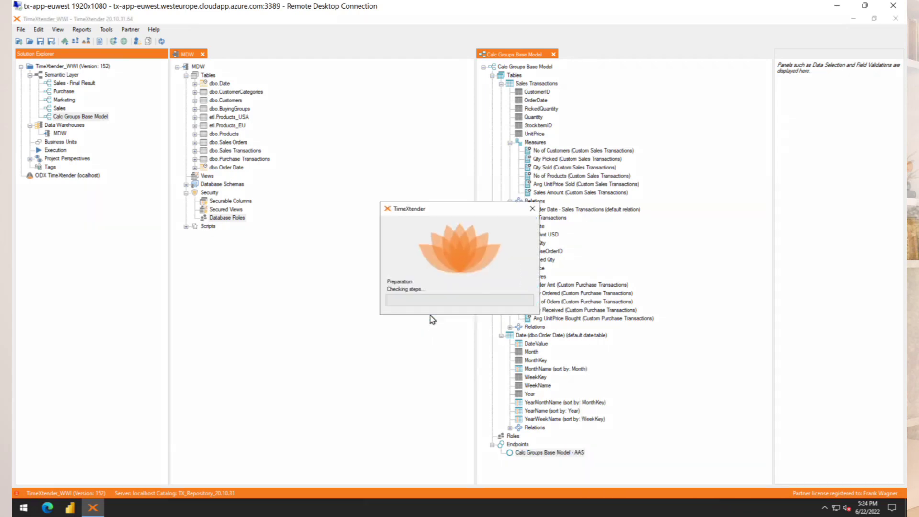
pyautogui.click(590, 345)
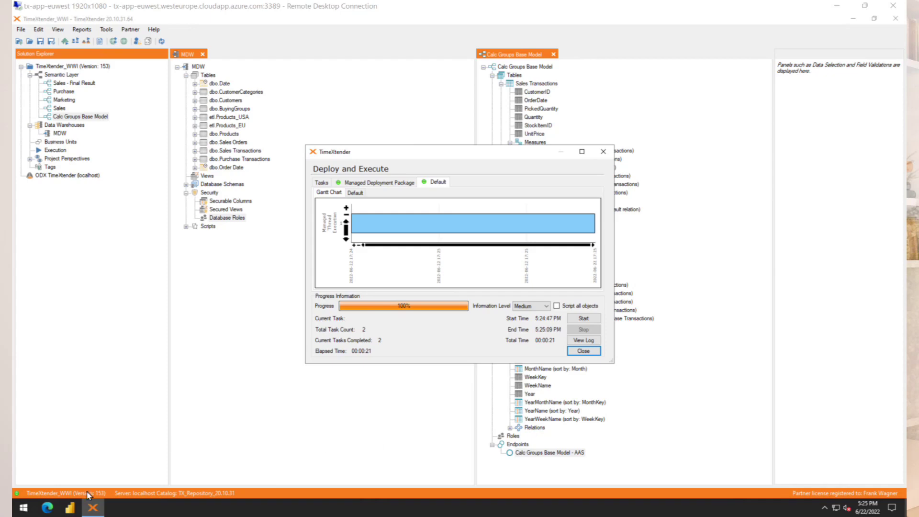
# Step: Switch to Power BI Desktop and start getting data from an Azure Analysis Services database
pyautogui.click(78, 511)
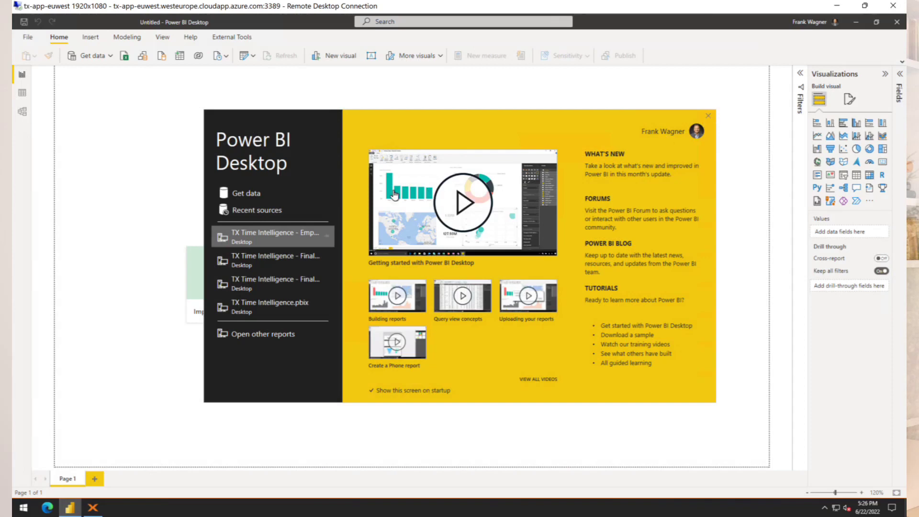
pyautogui.click(254, 198)
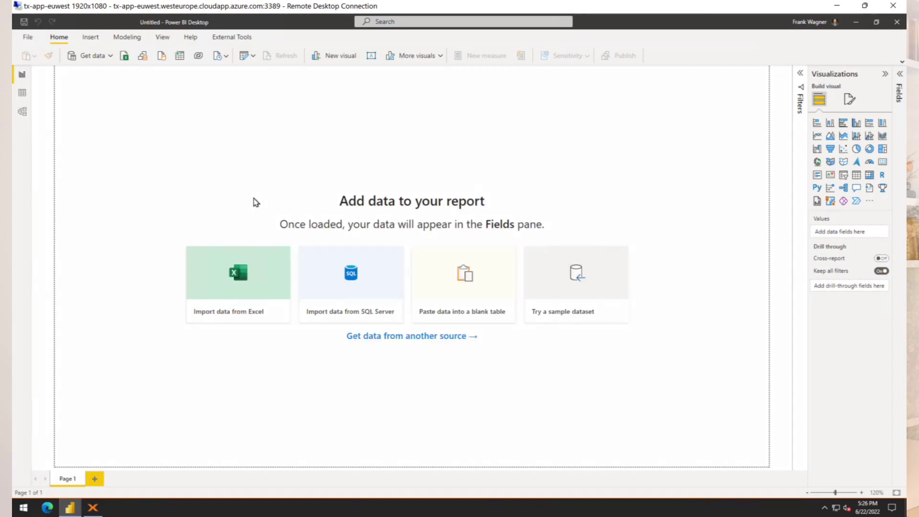
pyautogui.write('analysis')
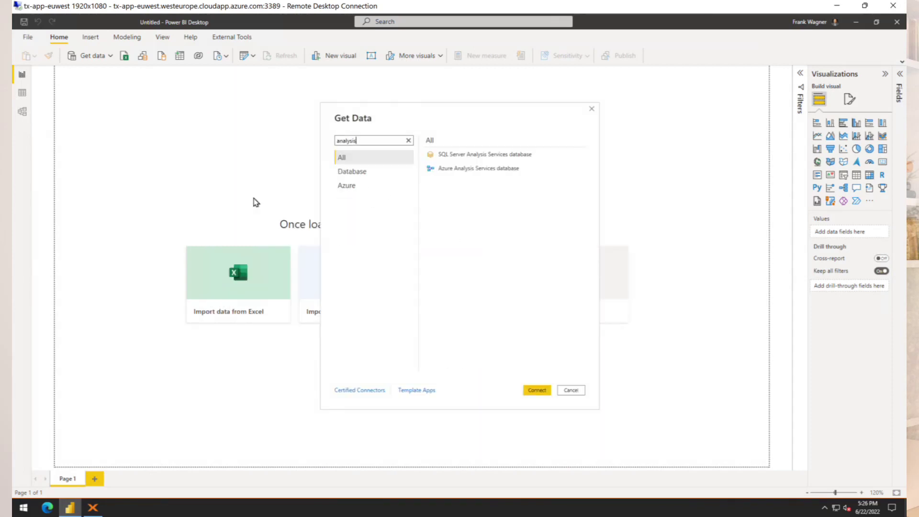
pyautogui.click(518, 171)
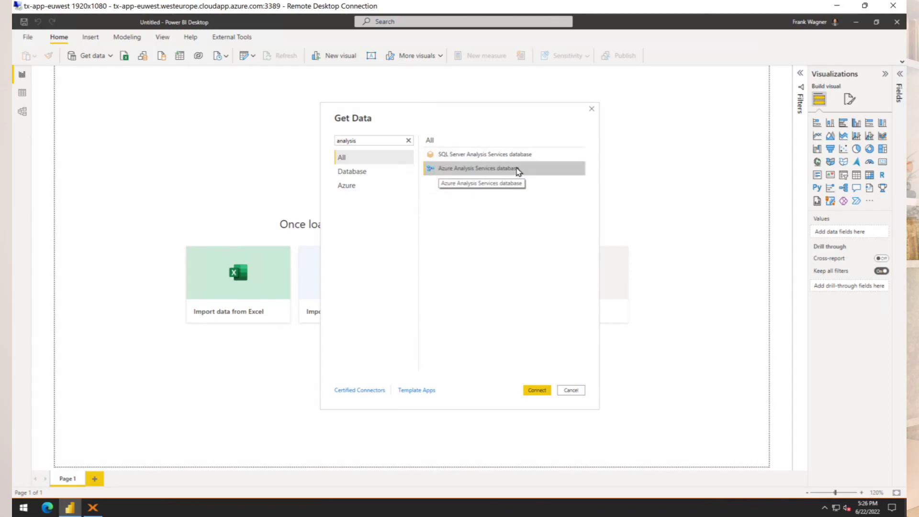
pyautogui.click(543, 394)
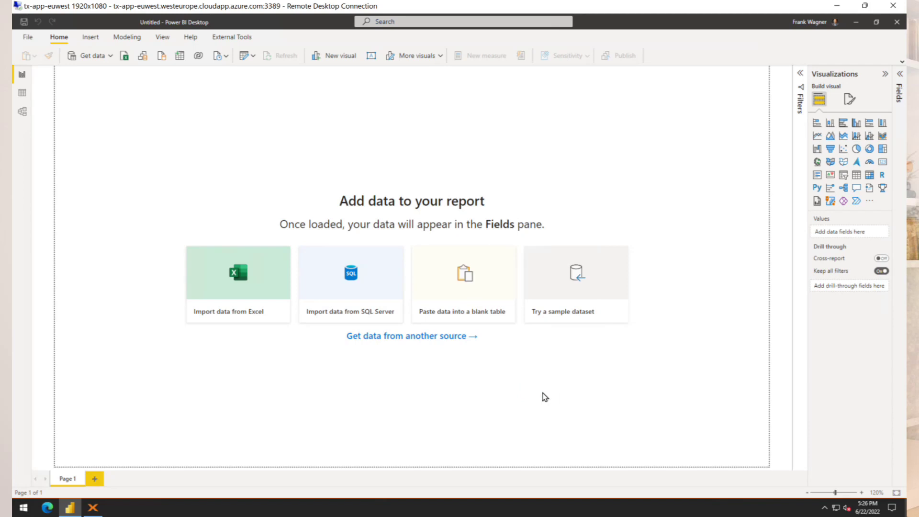
# Step: Connect live to server asazure://westeurope.asazure.windows.net/fwaas and load Calc Groups Base Model from the 1 - Base Model database
pyautogui.write('asazure://westeurope.asazure.windows.net/fwaas')
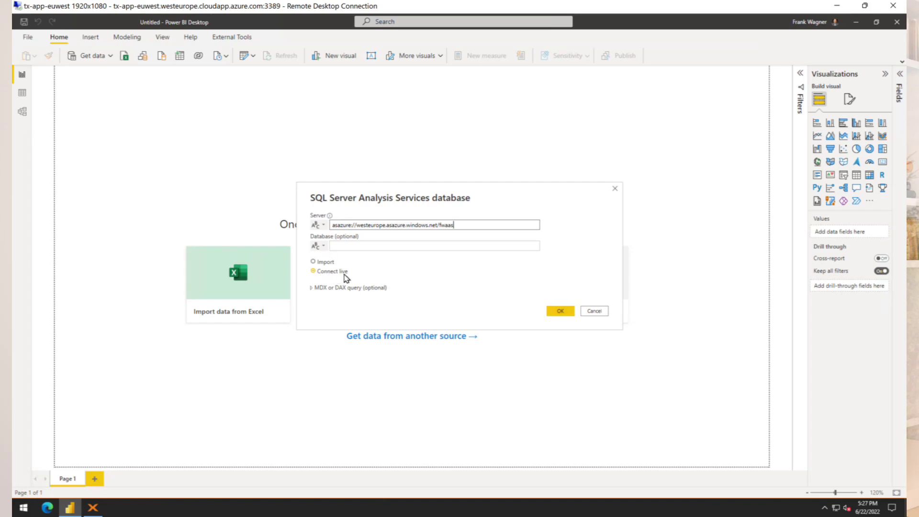
pyautogui.click(560, 311)
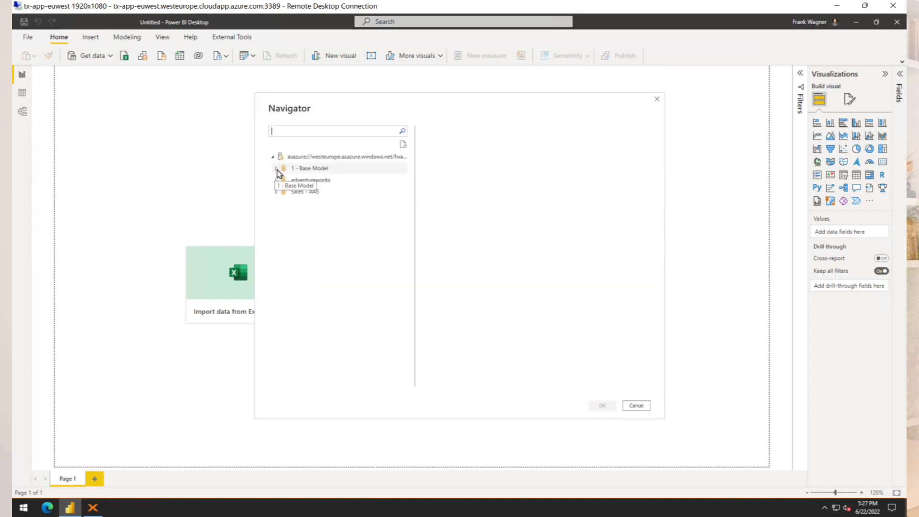
pyautogui.click(277, 170)
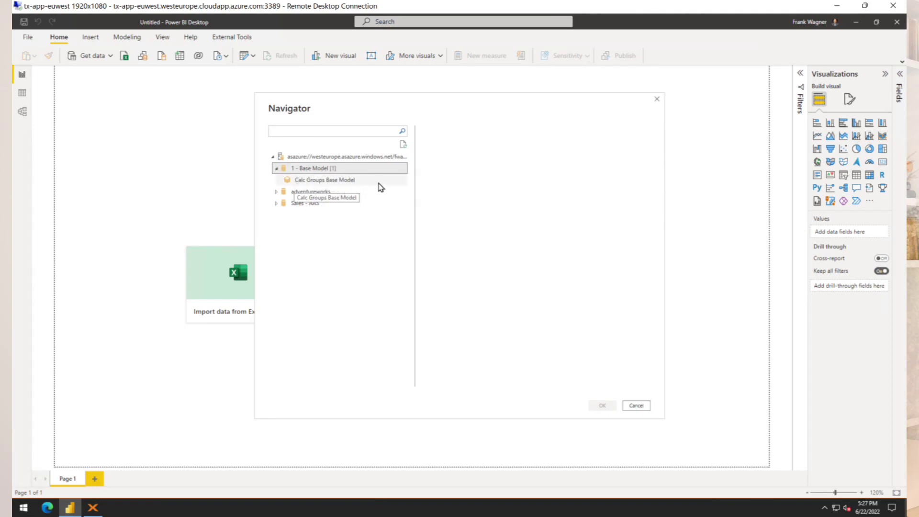
pyautogui.click(339, 185)
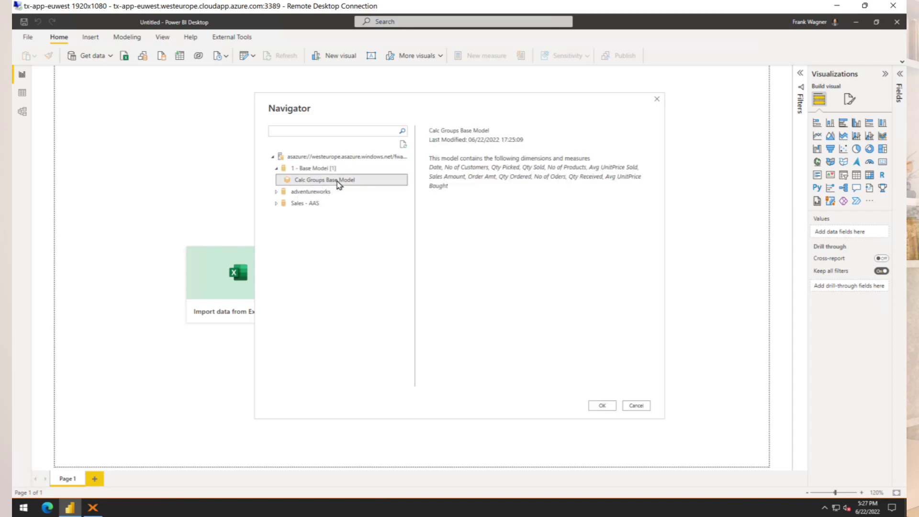
pyautogui.click(608, 407)
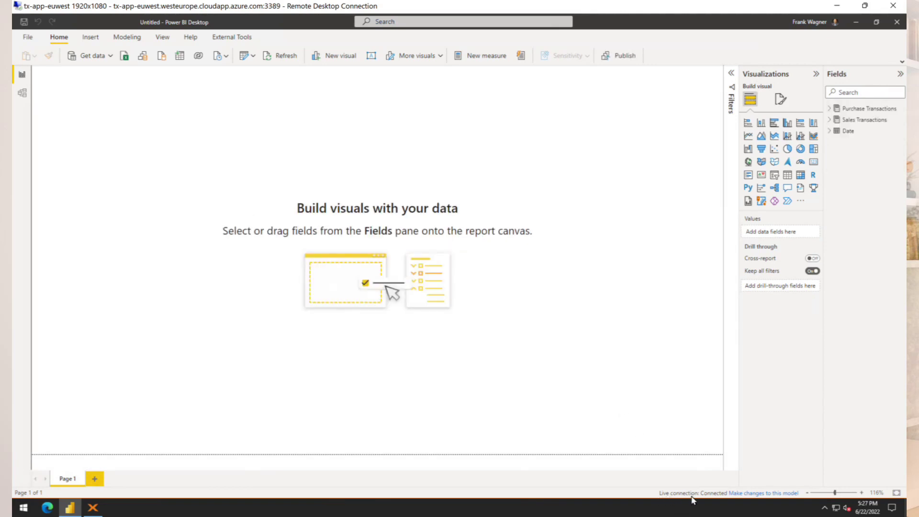
# Step: Convert the live connection to DirectQuery by adding a local model with all 1 - Base Model tables, including tables added later
pyautogui.click(759, 493)
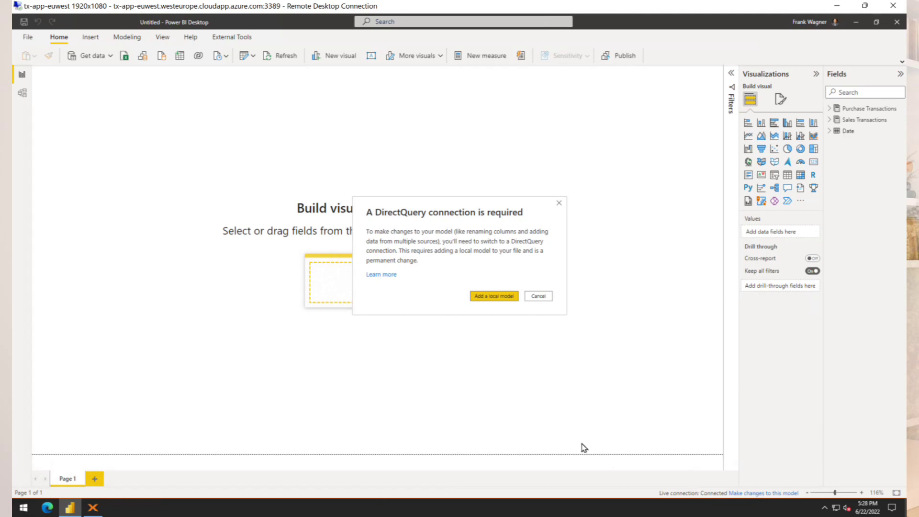
pyautogui.click(495, 297)
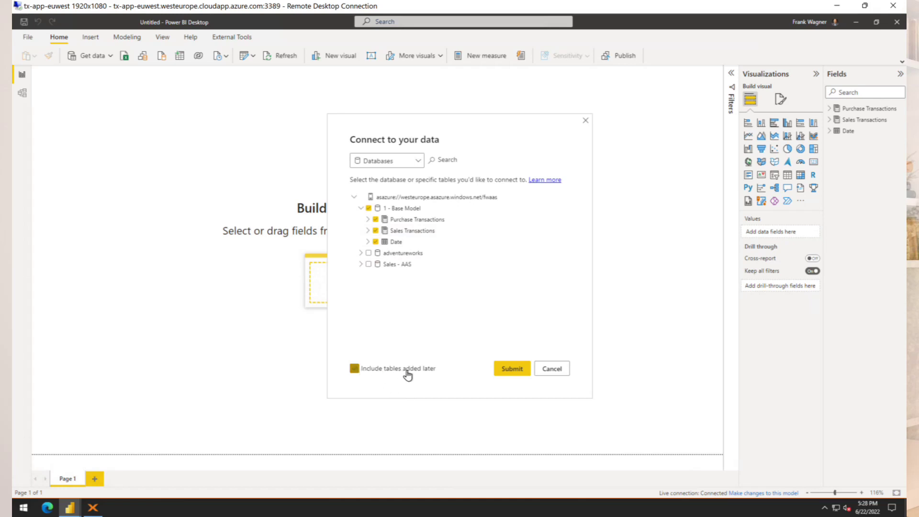
pyautogui.click(509, 370)
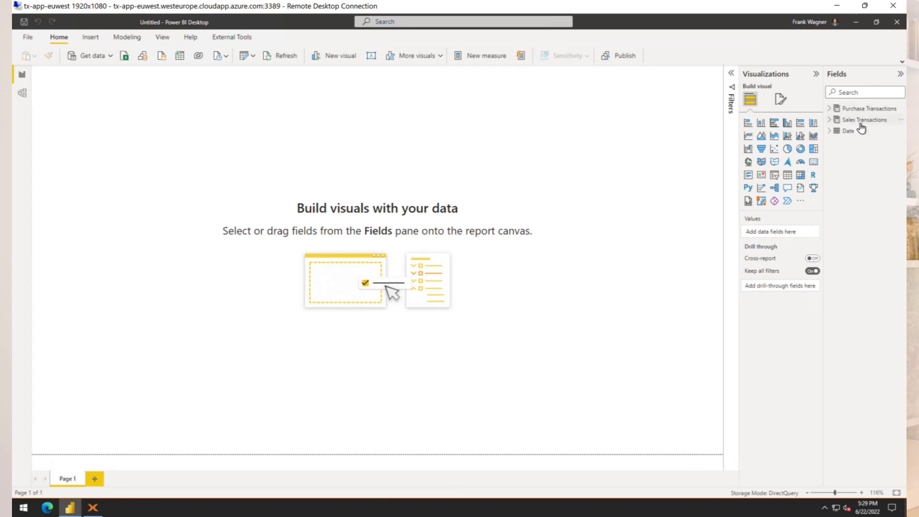
# Step: Build a matrix with YearName and YearMonthName as rows and Sales Amount as values, expand it to months and enlarge it
pyautogui.click(801, 175)
pyautogui.click(830, 131)
pyautogui.click(862, 176)
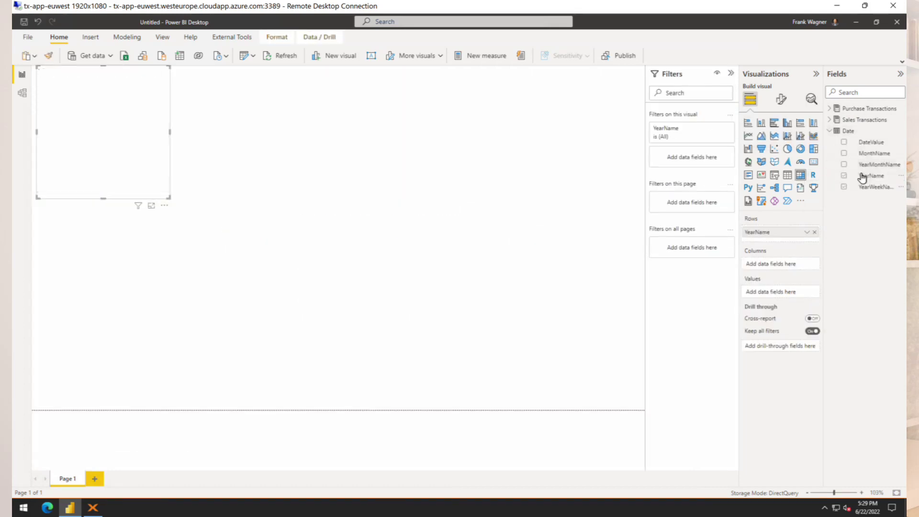
pyautogui.click(862, 165)
pyautogui.click(831, 120)
pyautogui.moveTo(876, 187); pyautogui.dragTo(766, 308)
pyautogui.click(121, 206)
pyautogui.moveTo(168, 198); pyautogui.dragTo(301, 409)
pyautogui.click(479, 287)
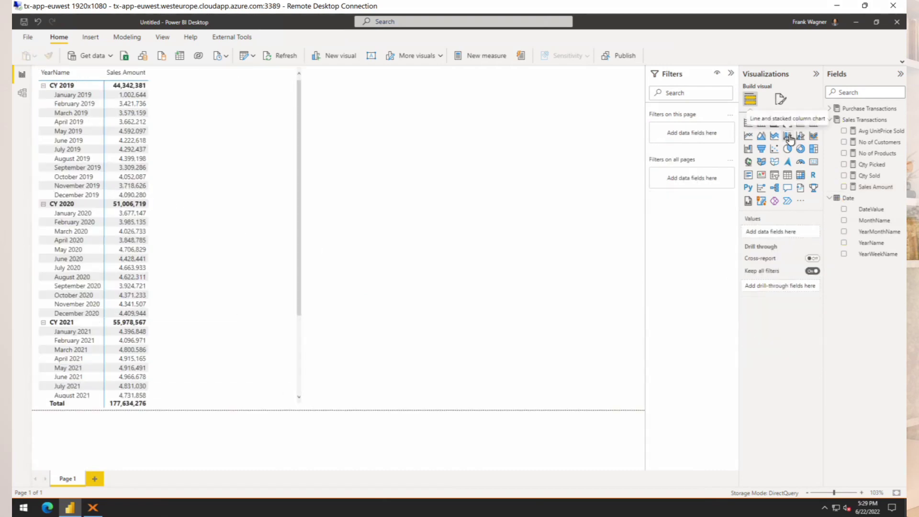
# Step: Add a line and clustered column chart with Sales Amount columns and a No of Customers line by YearMonthName, and widen it
pyautogui.click(801, 136)
pyautogui.moveTo(880, 231); pyautogui.dragTo(766, 232)
pyautogui.moveTo(876, 186); pyautogui.dragTo(767, 265)
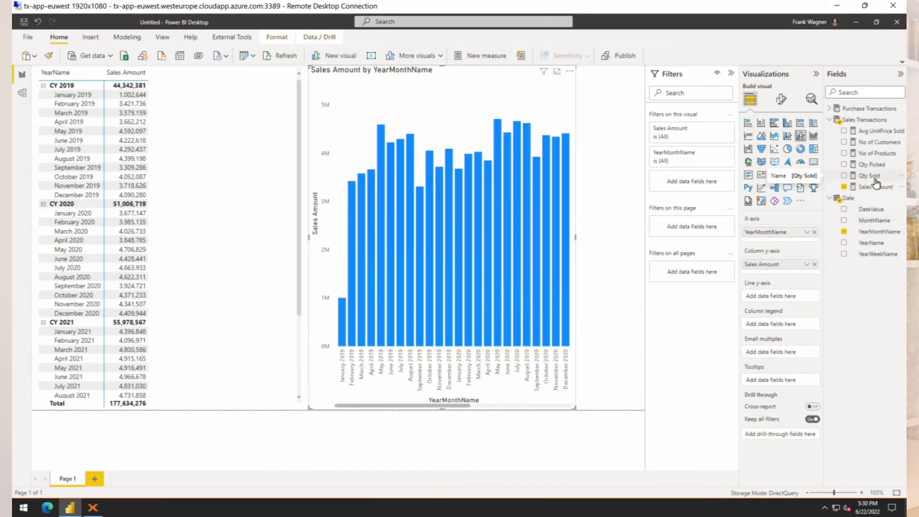
pyautogui.moveTo(877, 142); pyautogui.dragTo(772, 297)
pyautogui.moveTo(577, 238); pyautogui.dragTo(644, 238)
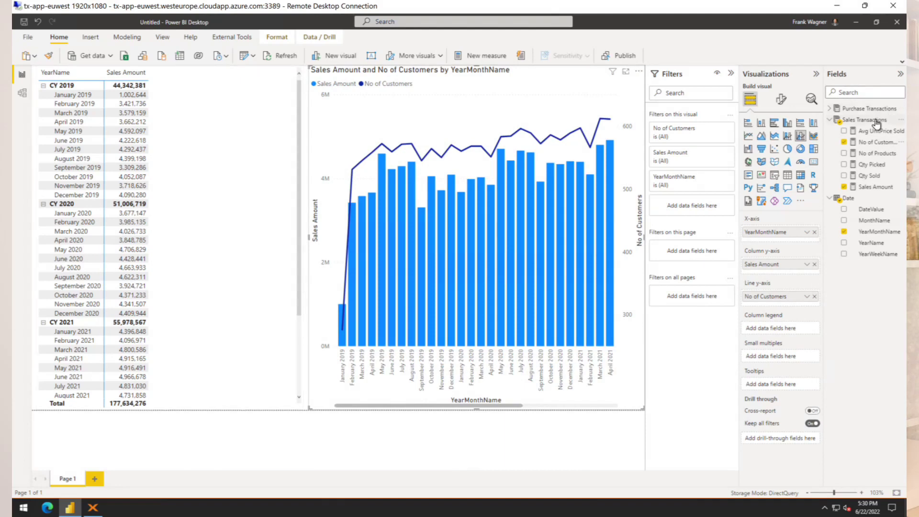
# Step: Launch Tabular Editor on the current report model and maximize its window
pyautogui.moveTo(876, 123)
pyautogui.click(240, 42)
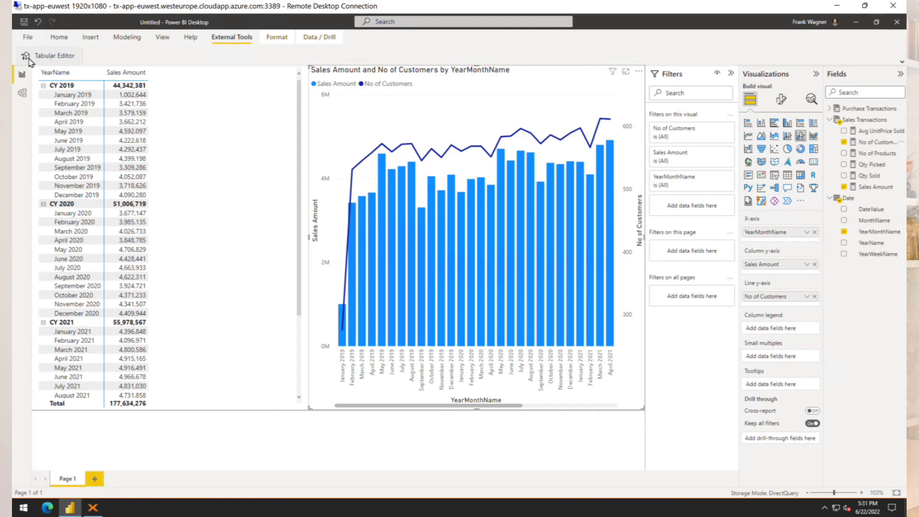
pyautogui.click(28, 58)
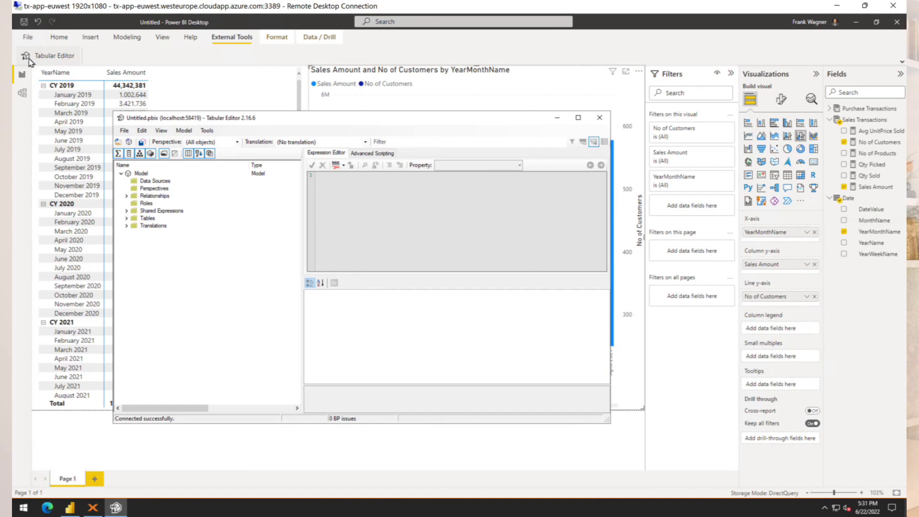
pyautogui.doubleClick(273, 117)
pyautogui.click(275, 119)
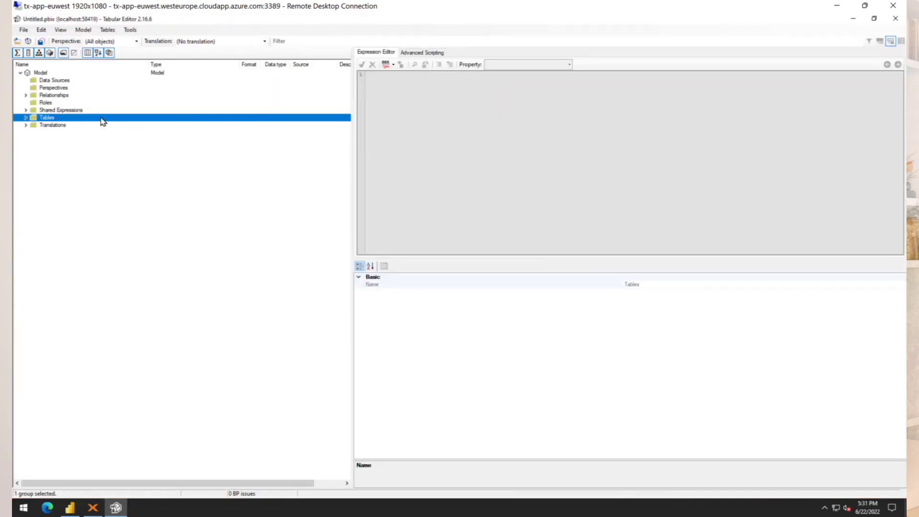
# Step: Examine the expression of the Sales Amount measure in the Sales Transactions table
pyautogui.click(27, 118)
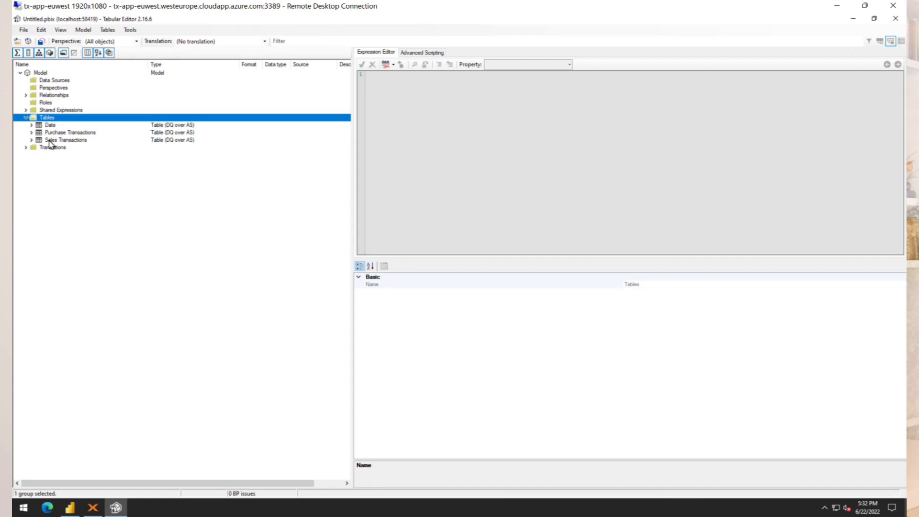
pyautogui.click(32, 140)
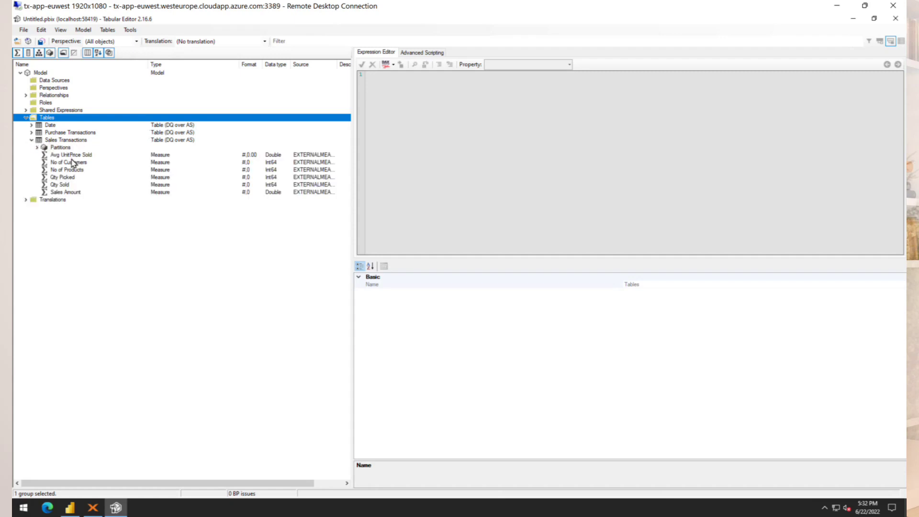
pyautogui.click(72, 192)
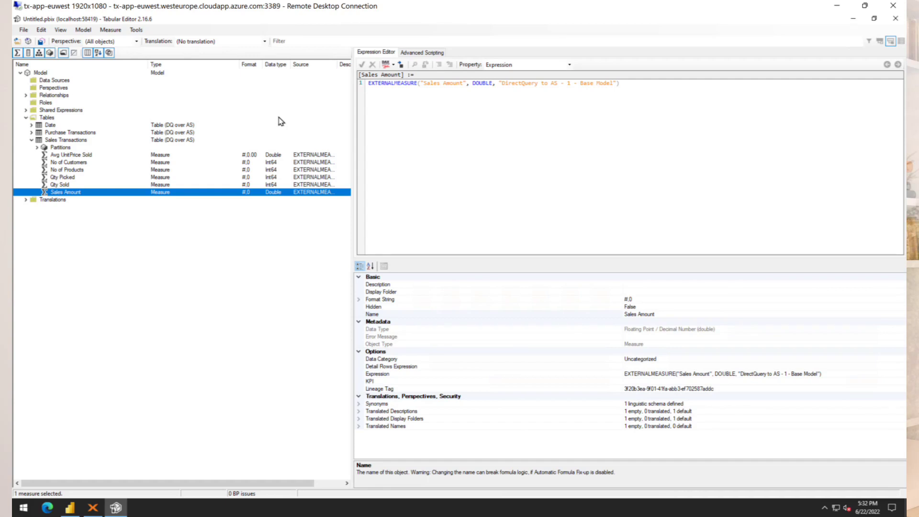
# Step: Create a new calculation group in the model's tables and name it Time Intelligence
pyautogui.rightClick(52, 119)
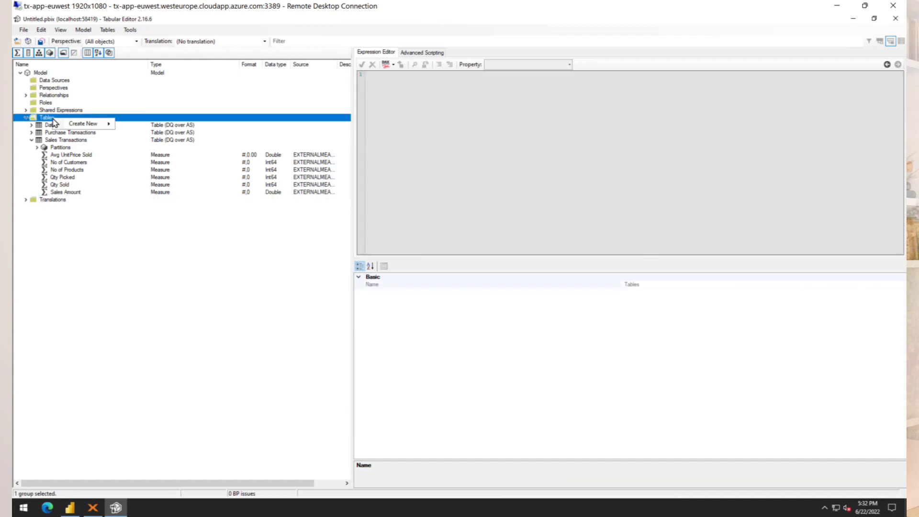
pyautogui.moveTo(106, 125)
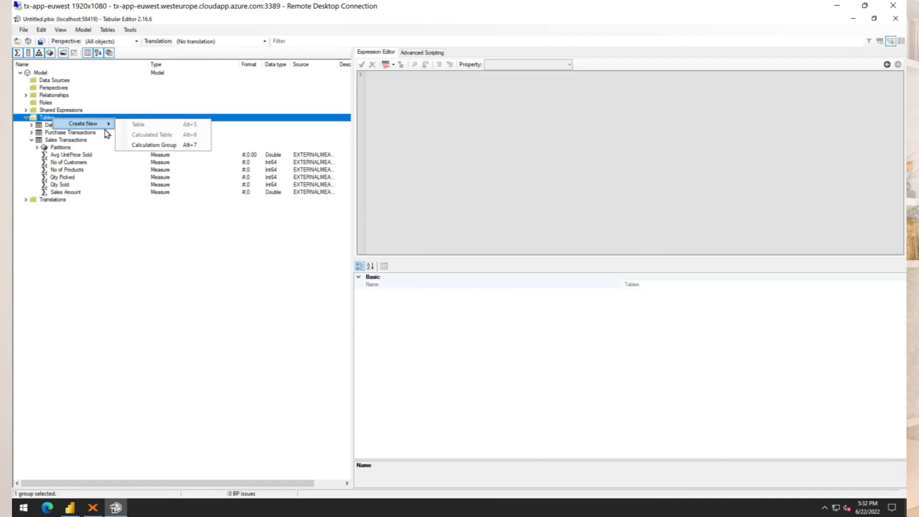
pyautogui.click(206, 147)
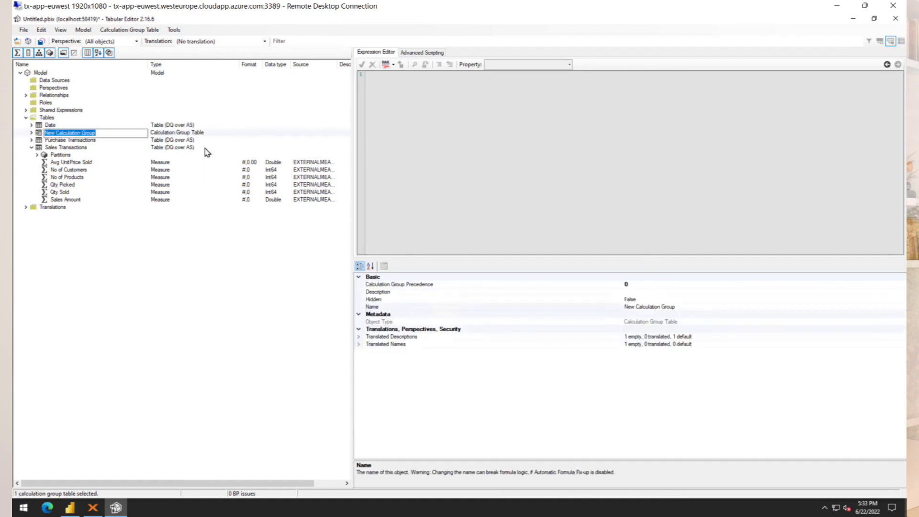
pyautogui.write('Time Intelligence')
pyautogui.press('Return')
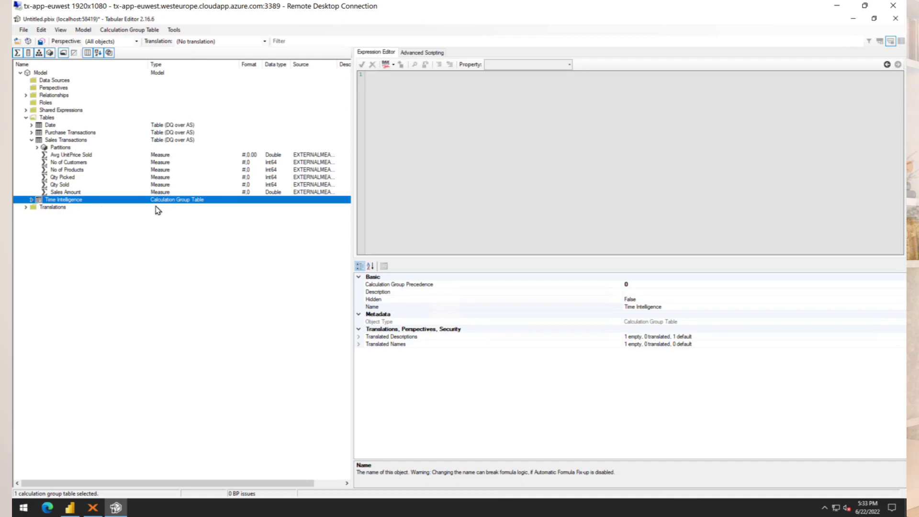
# Step: Rename the Name column of the Time Intelligence calculation group to Time Calculation
pyautogui.click(32, 200)
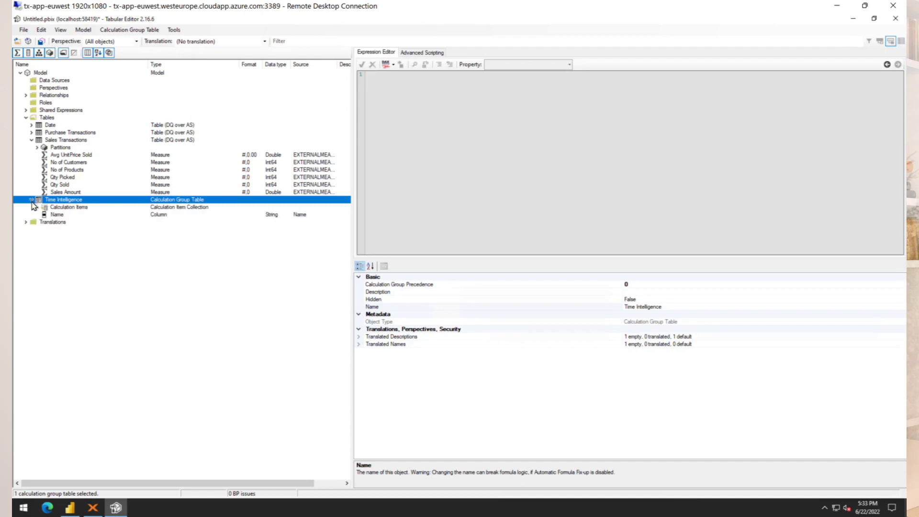
pyautogui.click(57, 215)
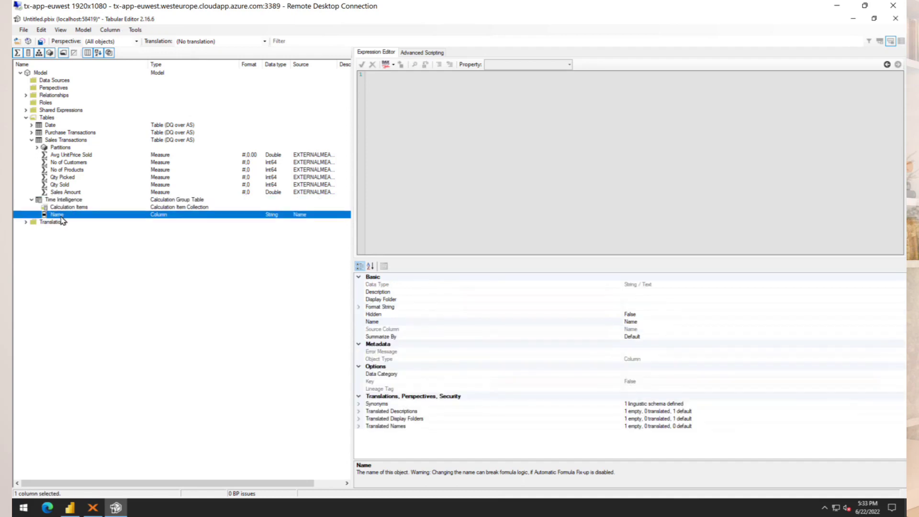
pyautogui.click(59, 215)
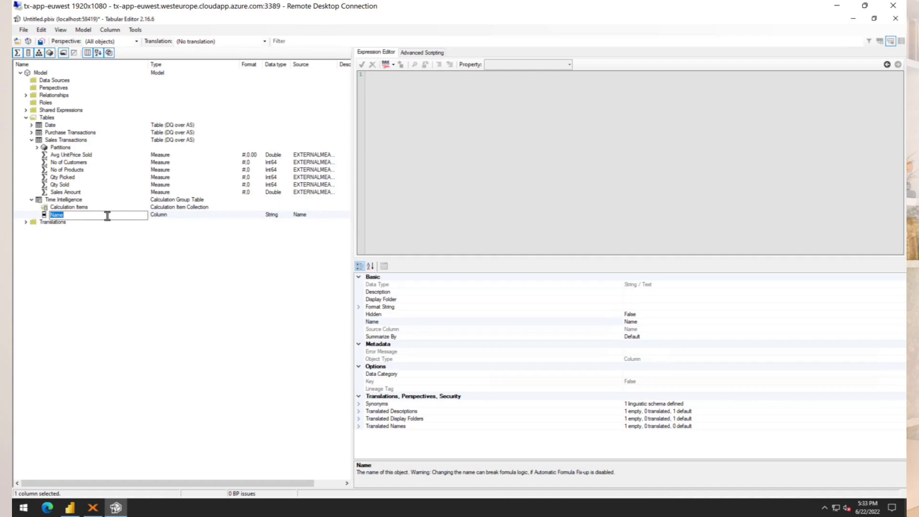
pyautogui.write('Time Calculation')
pyautogui.press('Return')
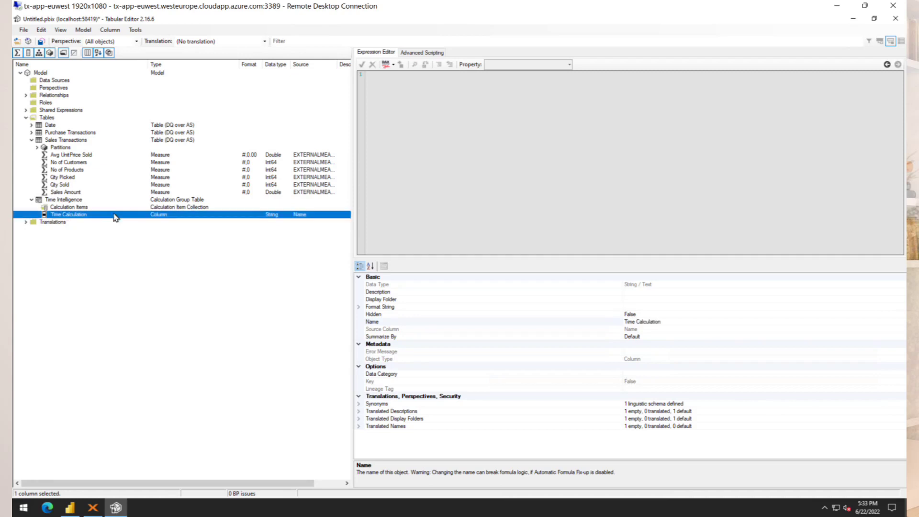
# Step: Add a calculation item named YTD with the expression TOTALYTD( [Sales Amount], 'Date'[DateValue] )
pyautogui.click(82, 210)
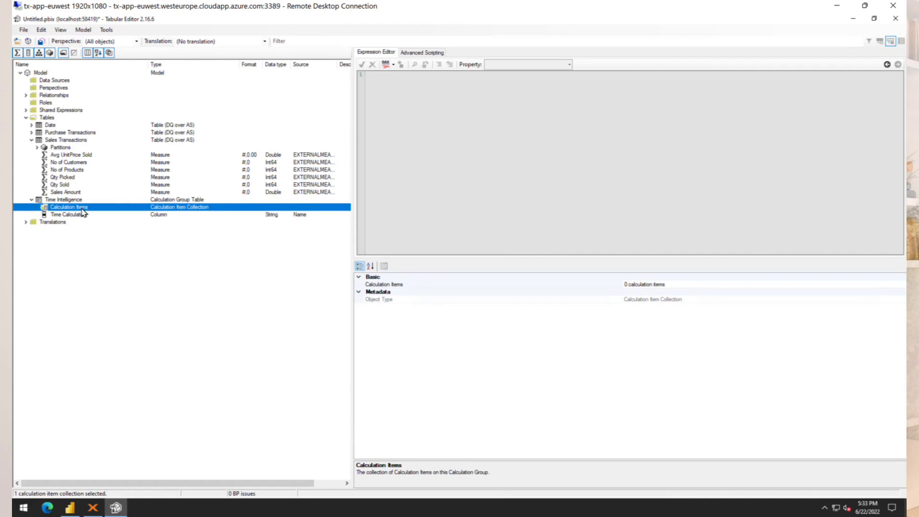
pyautogui.rightClick(82, 212)
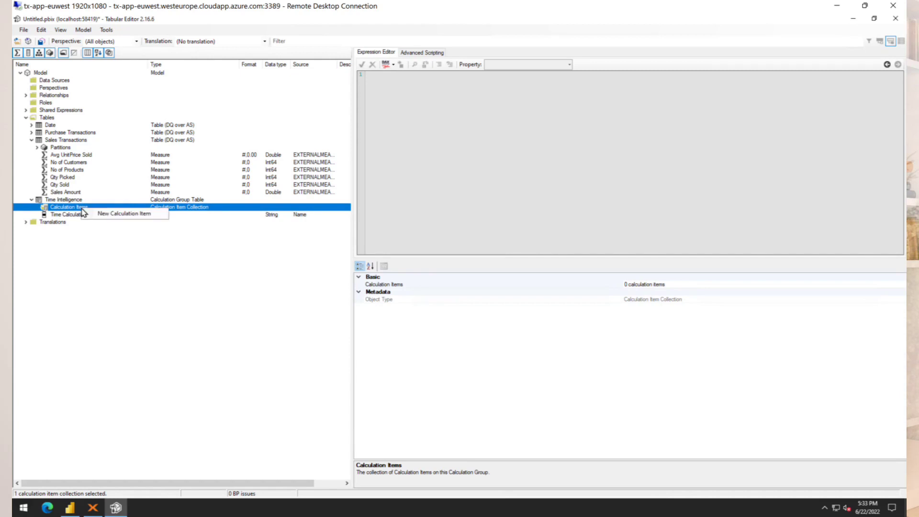
pyautogui.click(126, 216)
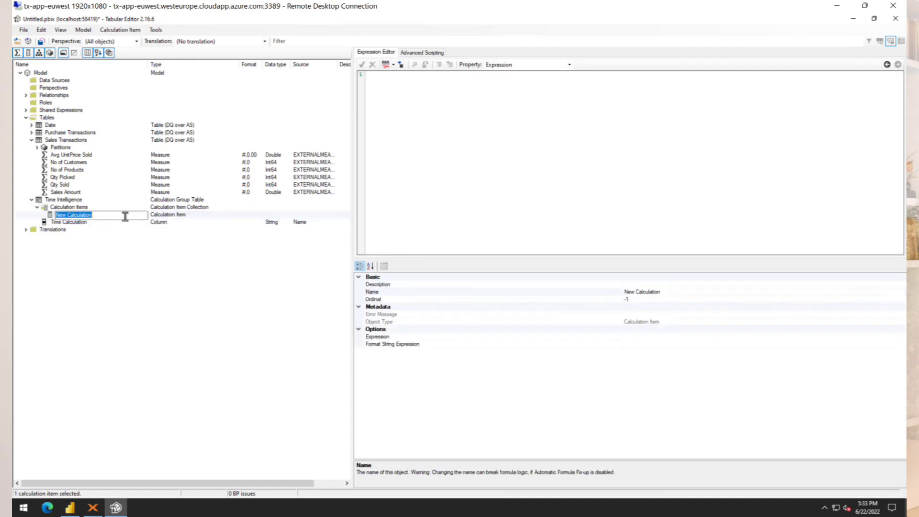
pyautogui.write('YTD')
pyautogui.press('Return')
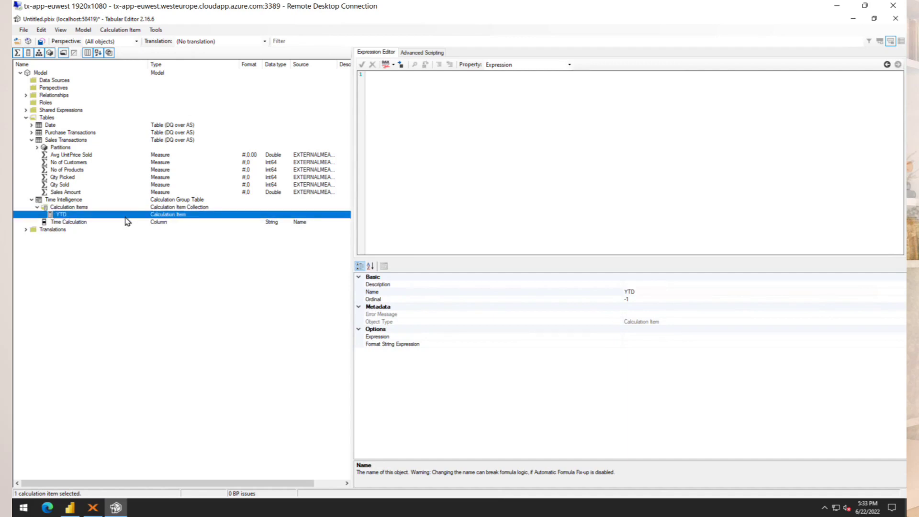
pyautogui.click(618, 212)
pyautogui.write("TOTALYTD(     [Sales Amount],     'Date'[DateValue] )")
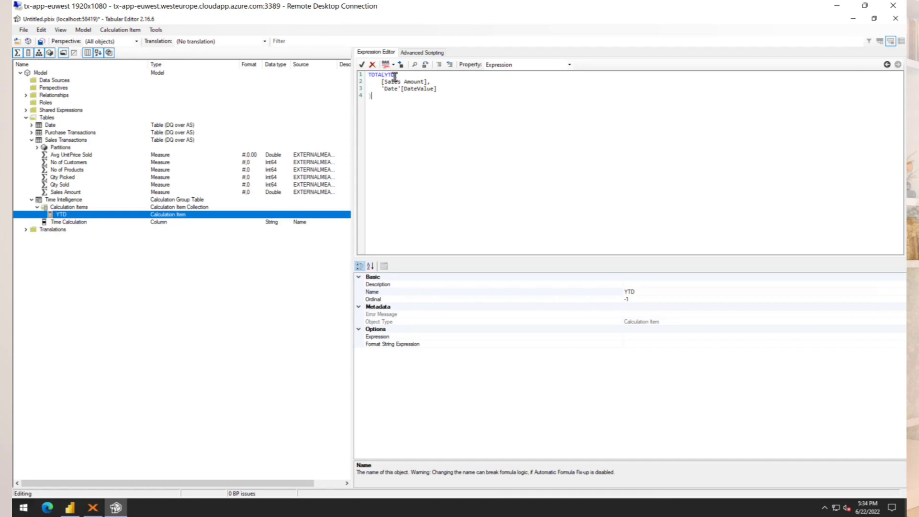
# Step: Replace [Sales Amount] in the YTD expression with the SELECTEDMEASURE function
pyautogui.moveTo(382, 82)
pyautogui.mouseDown()
pyautogui.moveTo(431, 83)
pyautogui.moveTo(382, 89)
pyautogui.mouseUp()
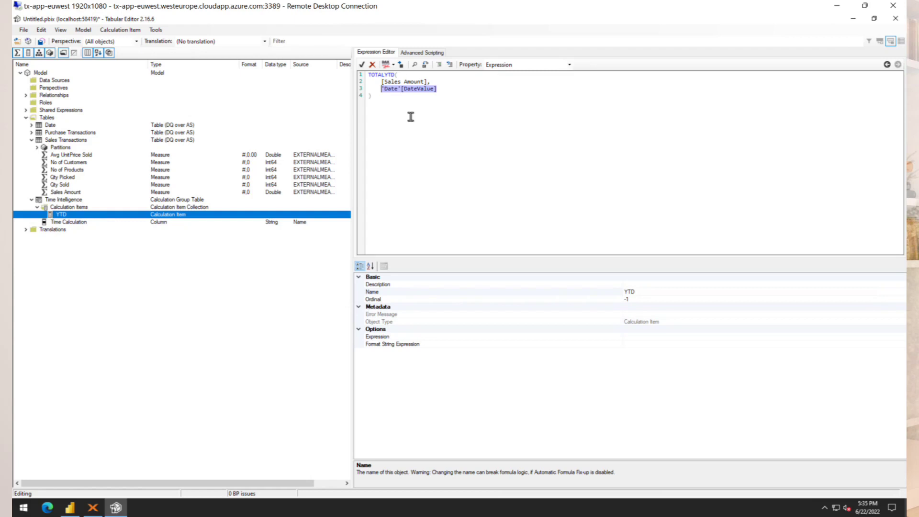
pyautogui.press('Up')
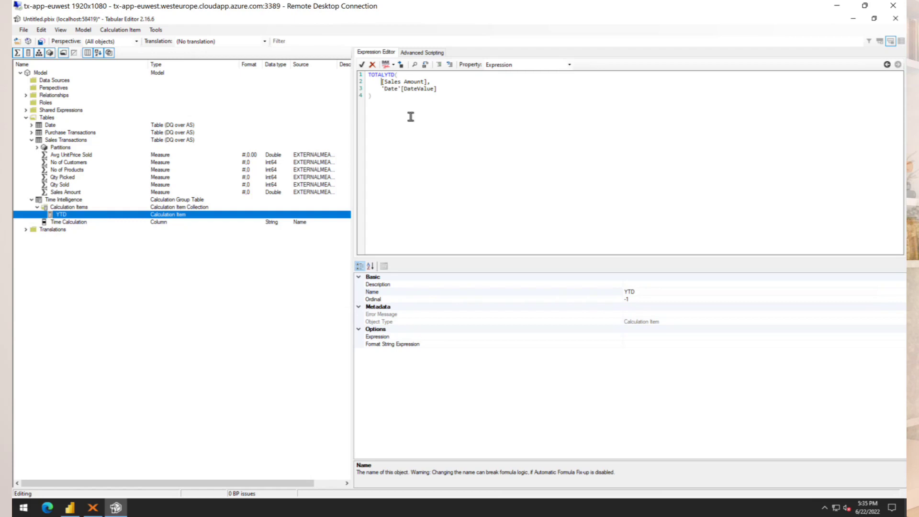
pyautogui.hotkey('shift', 'End')
pyautogui.hotkey('shift', 'Left')
pyautogui.press('Delete')
pyautogui.write('SELECTEDMEAS')
pyautogui.press('Tab')
# Step: Add a calculation item named SPLY with the expression CALCULATE( [Sales Amount], SAMEPERIODLASTYEAR( 'Date'[DateValue] ) )
pyautogui.rightClick(77, 208)
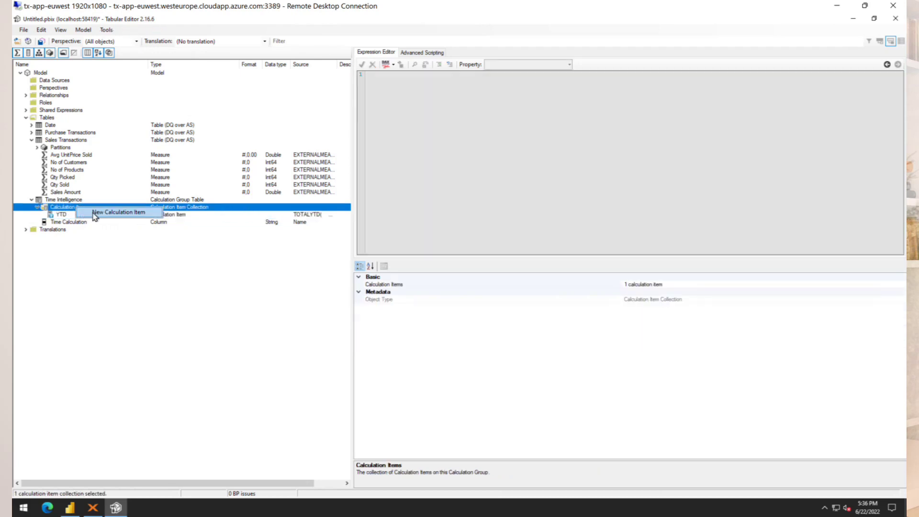
pyautogui.click(92, 212)
pyautogui.write('SPLY')
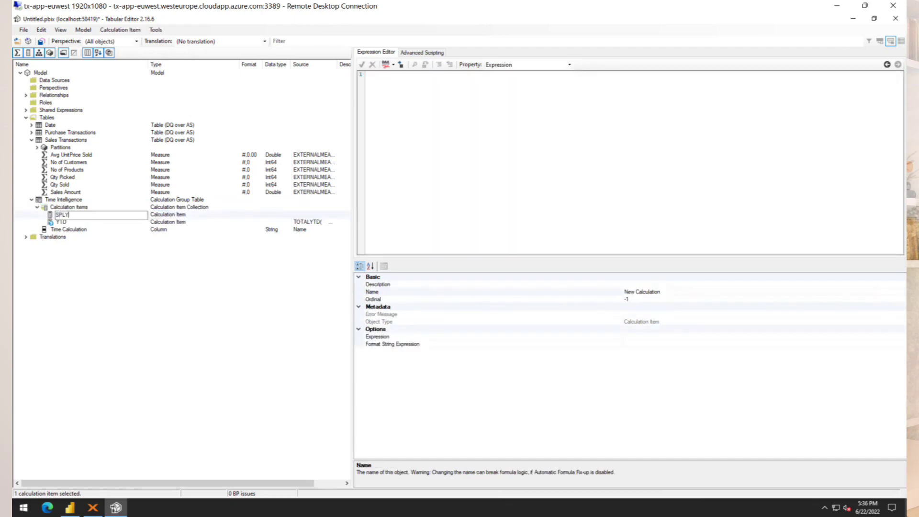
pyautogui.press('Return')
pyautogui.click(381, 81)
pyautogui.write("CALCULATE(     [Sales Amount],     SAMEPERIODLASTYEAR( 'Date'[DateValue] ) )")
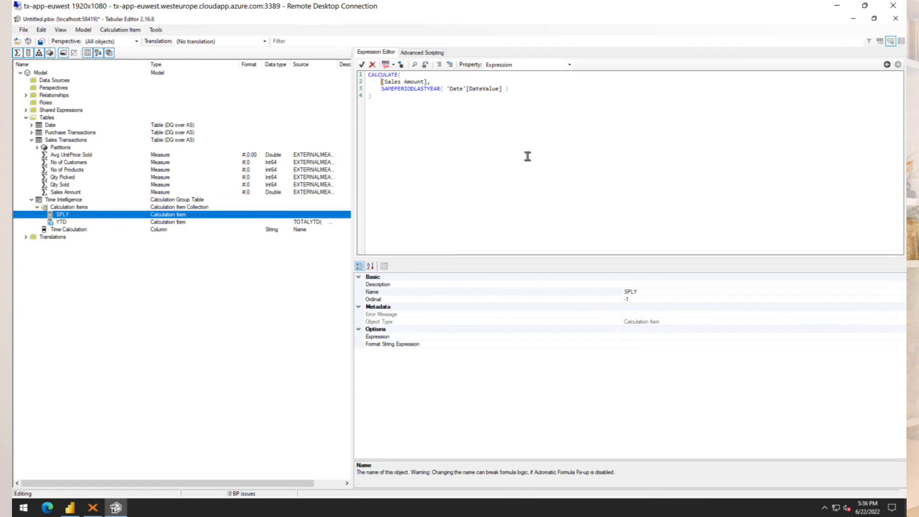
# Step: Replace [Sales Amount] in the SPLY expression with SELECTEDMEASURE()
pyautogui.hotkey('shift', 'End')
pyautogui.hotkey('shift', 'Left')
pyautogui.press('BackSpace')
pyautogui.write('SELECE')
pyautogui.press('BackSpace')
pyautogui.press('BackSpace')
pyautogui.write('CTEDMEASURE()')
# Step: Add a third calculation item named RT to the Time Intelligence group
pyautogui.rightClick(71, 207)
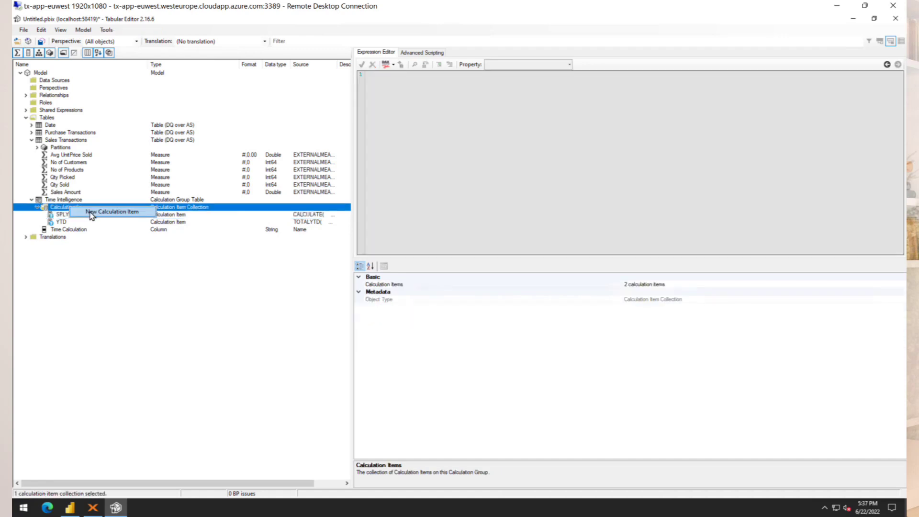
pyautogui.click(92, 211)
pyautogui.write('RT')
pyautogui.press('Return')
# Step: Paste the running-total expression with MaxDate and MaxTransactionDate variables into RT and make its CALCULATE use SELECTEDMEASURE()
pyautogui.click(449, 167)
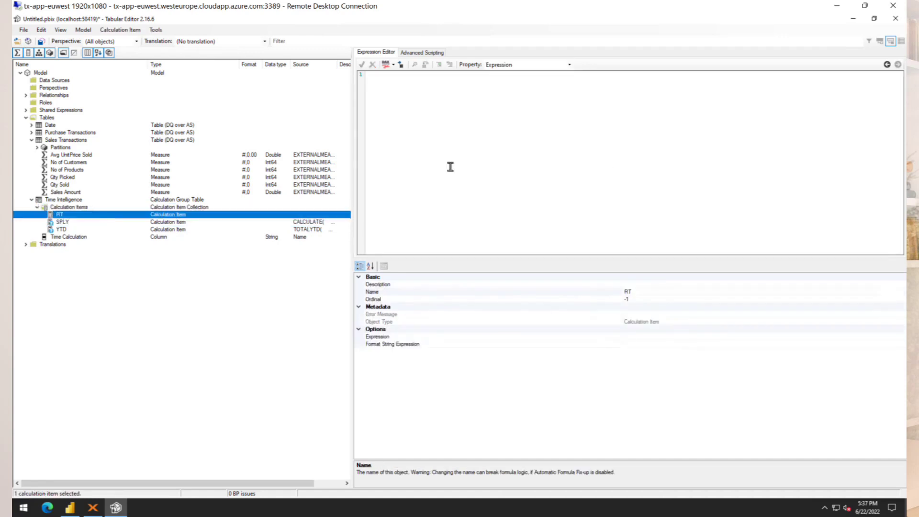
pyautogui.hotkey('ctrl', 'v')
pyautogui.moveTo(394, 102); pyautogui.dragTo(442, 102)
pyautogui.write('SELECTEDMEASURE()')
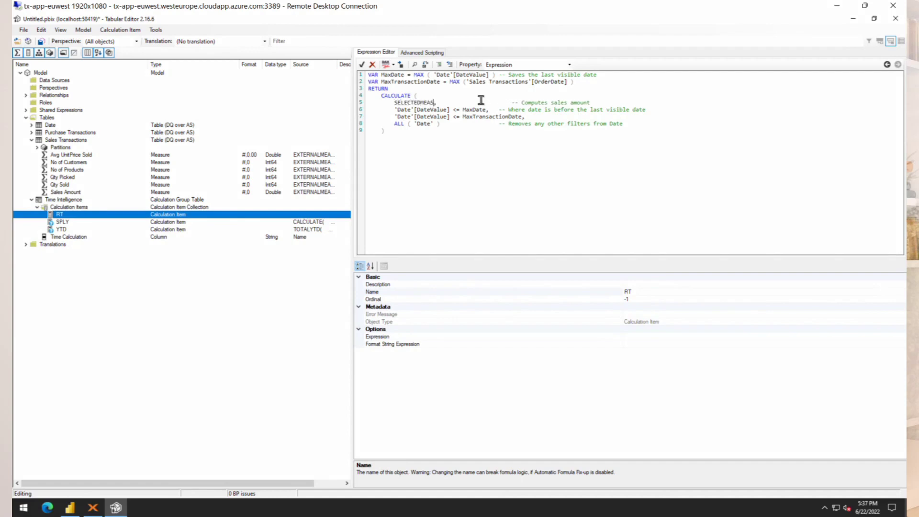
pyautogui.press('F5')
# Step: Add a calculation item named Actual with the expression SELECTEDMEASURE()
pyautogui.rightClick(85, 207)
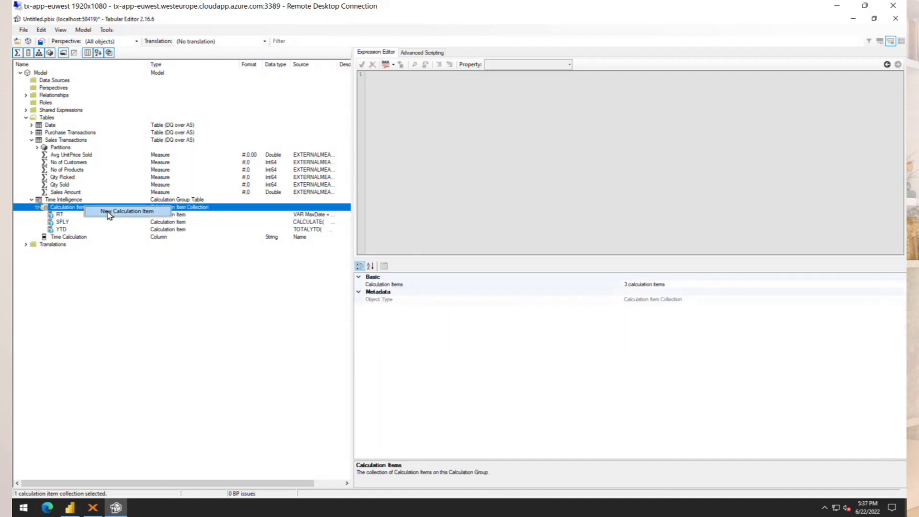
pyautogui.click(108, 211)
pyautogui.write('Actual')
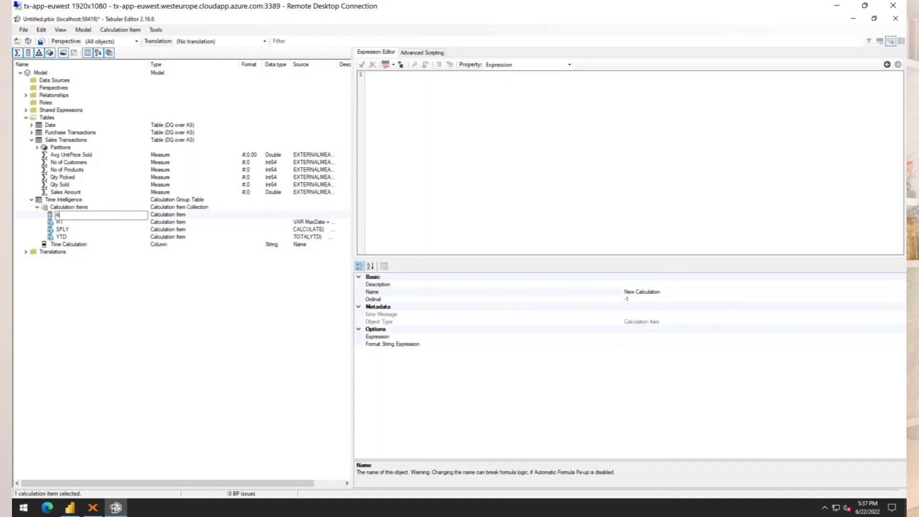
pyautogui.press('Return')
pyautogui.click(460, 145)
pyautogui.write('SELECTEDMEASURE()')
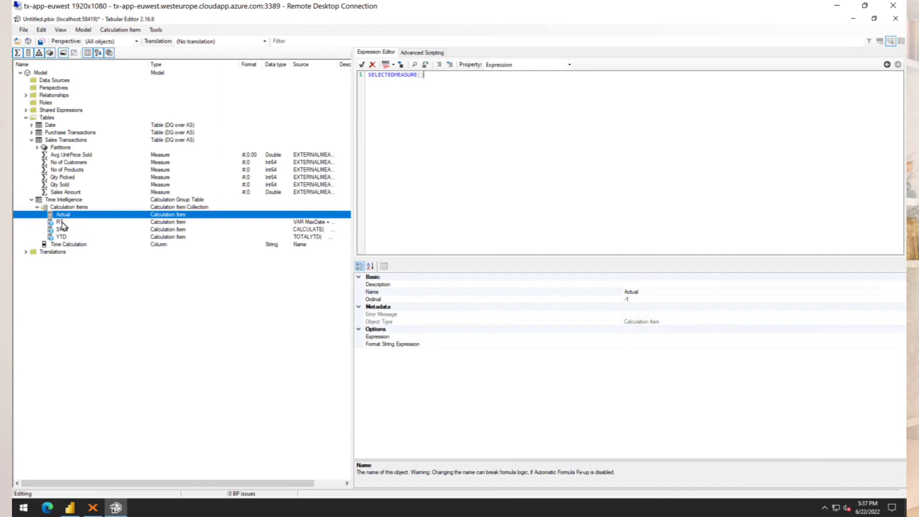
# Step: Save the calculation group to the connected model, switch to Power BI Desktop and refresh the calculation groups
pyautogui.click(42, 43)
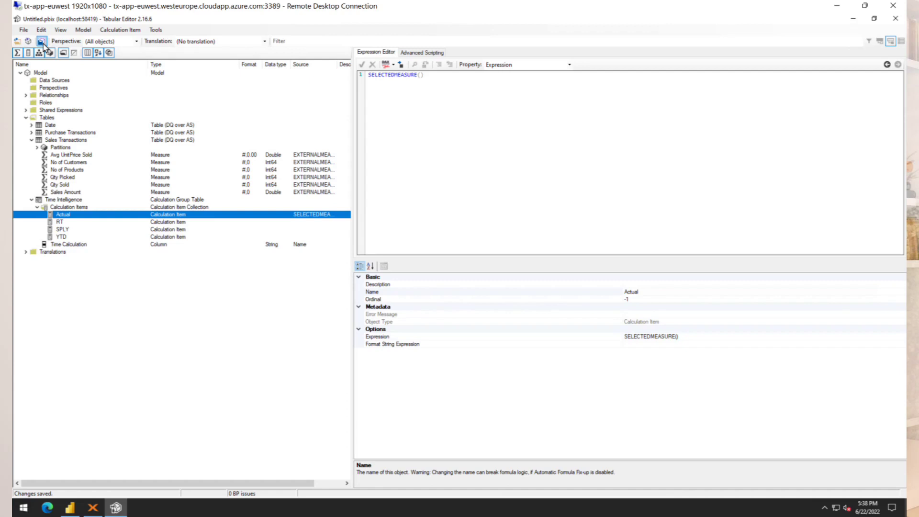
pyautogui.hotkey('alt', 'Tab')
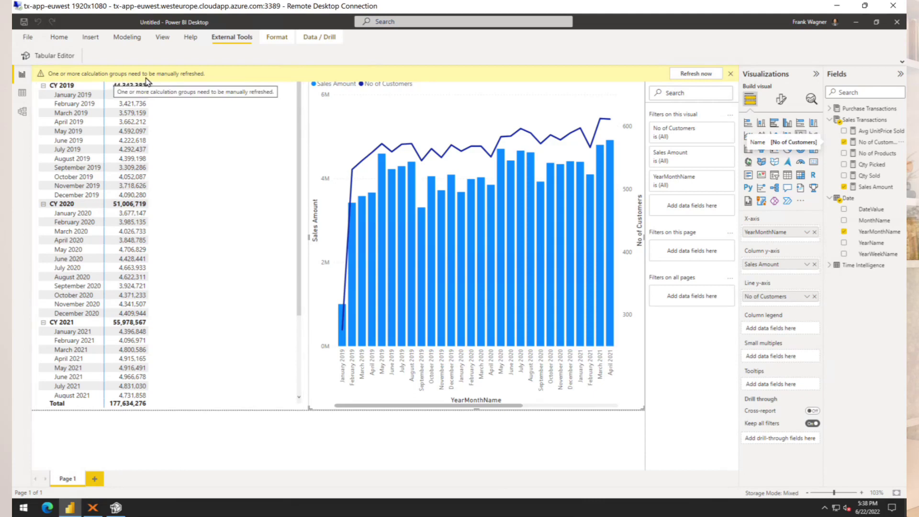
pyautogui.click(717, 75)
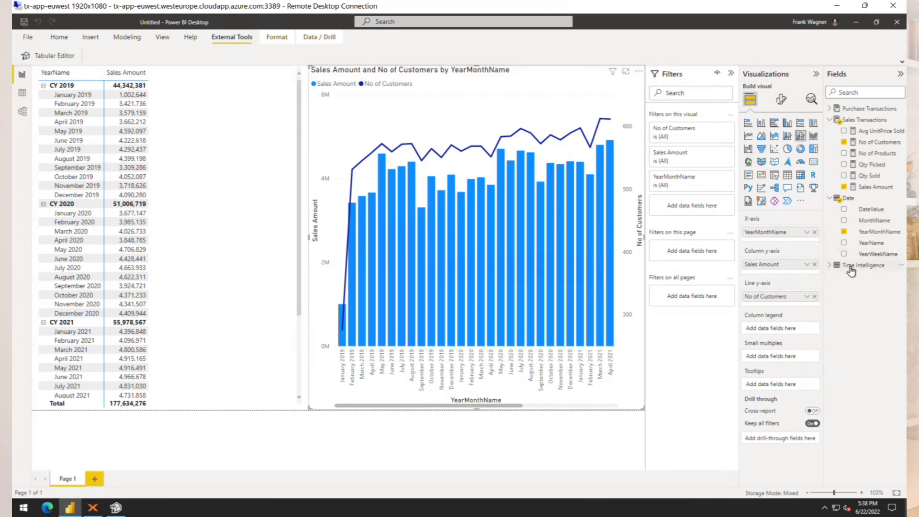
# Step: Add the Time Calculation field from Time Intelligence to the columns of the Sales Amount matrix
pyautogui.moveTo(850, 264)
pyautogui.moveTo(824, 277); pyautogui.dragTo(802, 276)
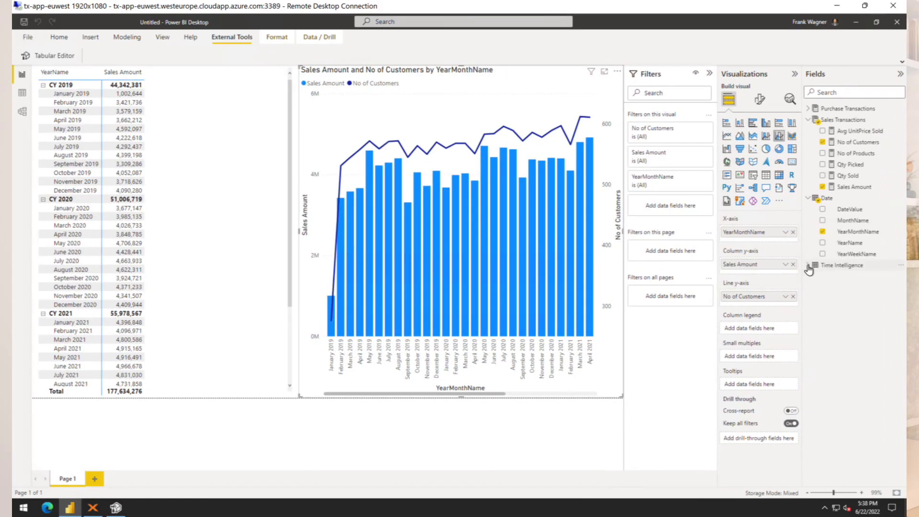
pyautogui.click(809, 266)
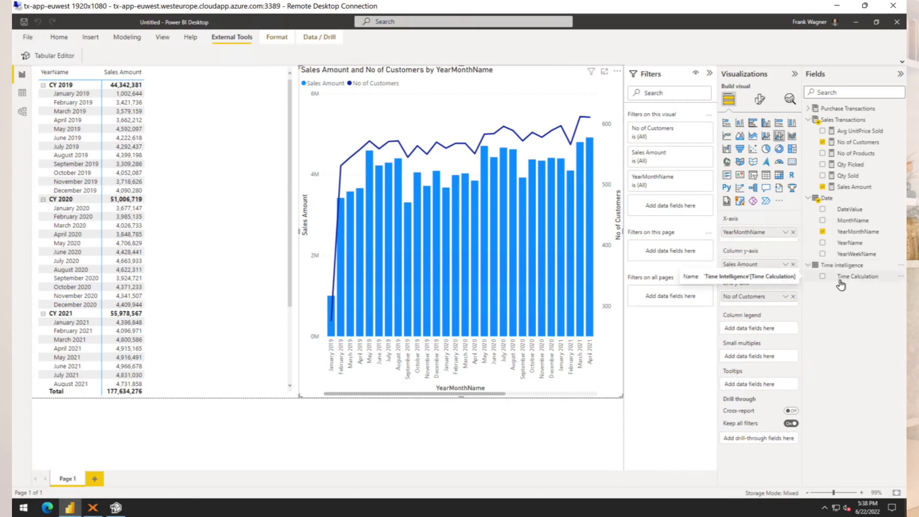
pyautogui.click(241, 234)
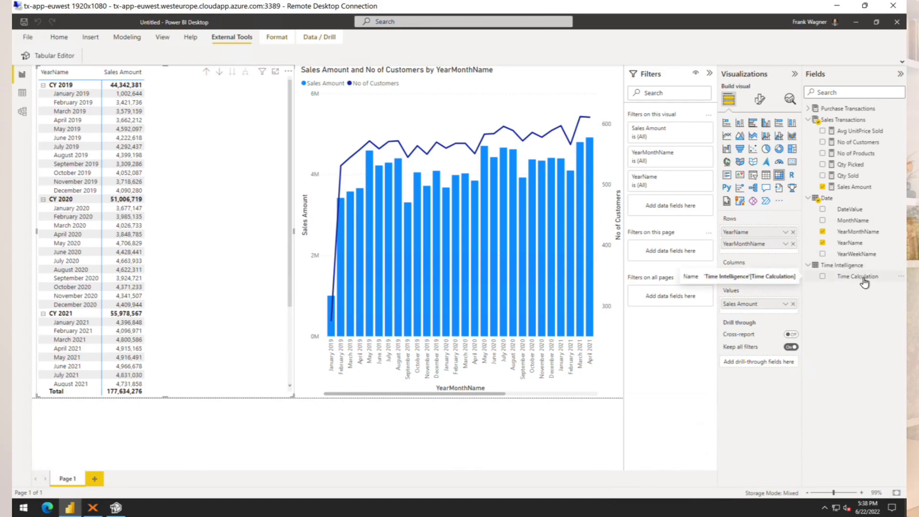
pyautogui.moveTo(864, 281); pyautogui.dragTo(757, 280)
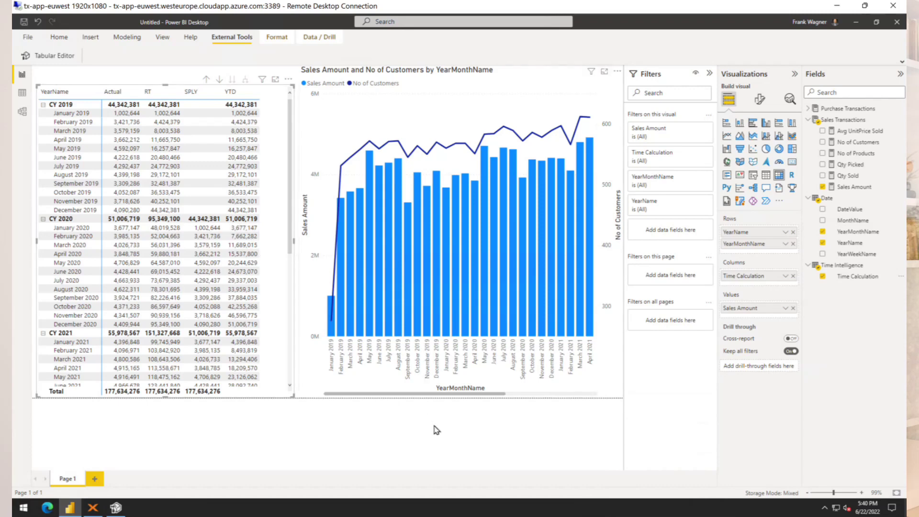
# Step: Filter the line and column chart by Time Calculation with single selection required, applying YTD first and RT second
pyautogui.click(434, 397)
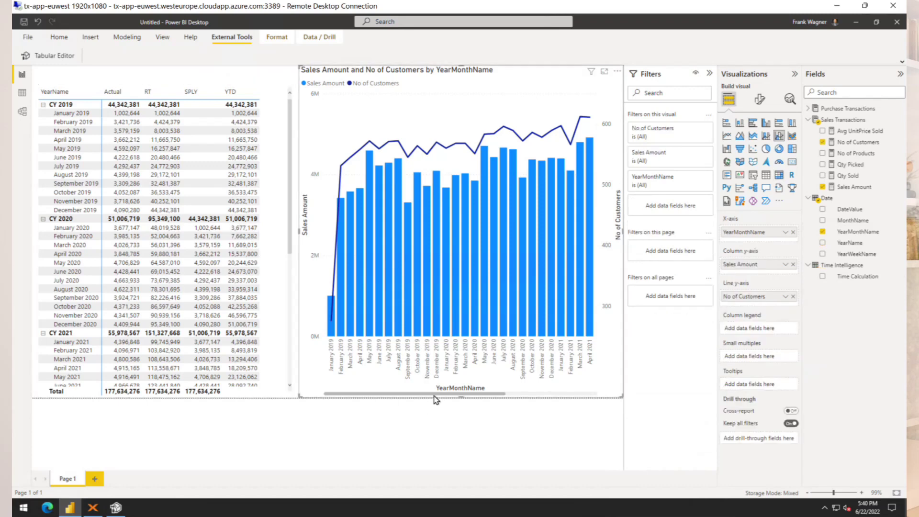
pyautogui.click(340, 399)
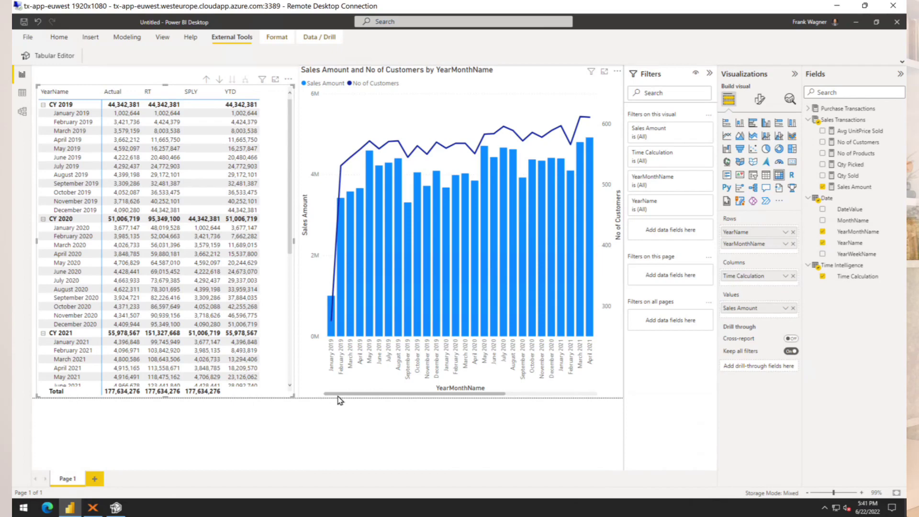
pyautogui.click(340, 399)
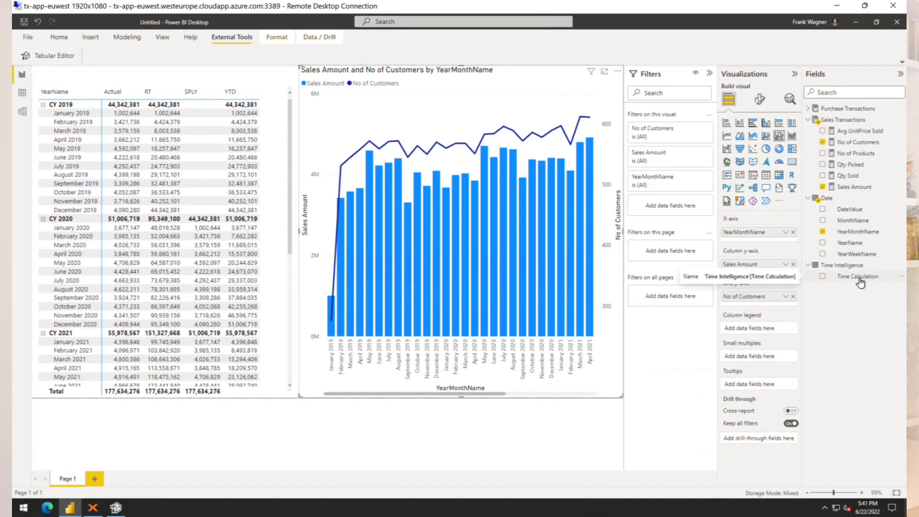
pyautogui.moveTo(860, 283); pyautogui.dragTo(674, 211)
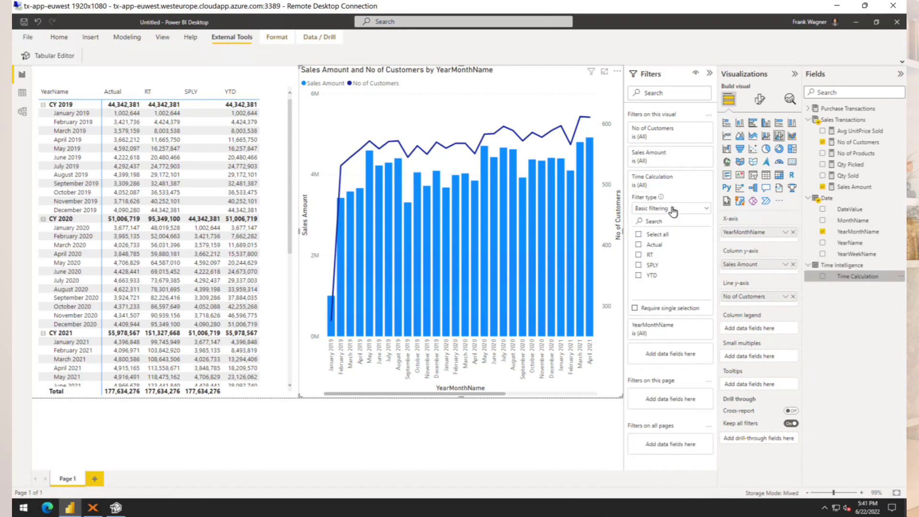
pyautogui.click(651, 282)
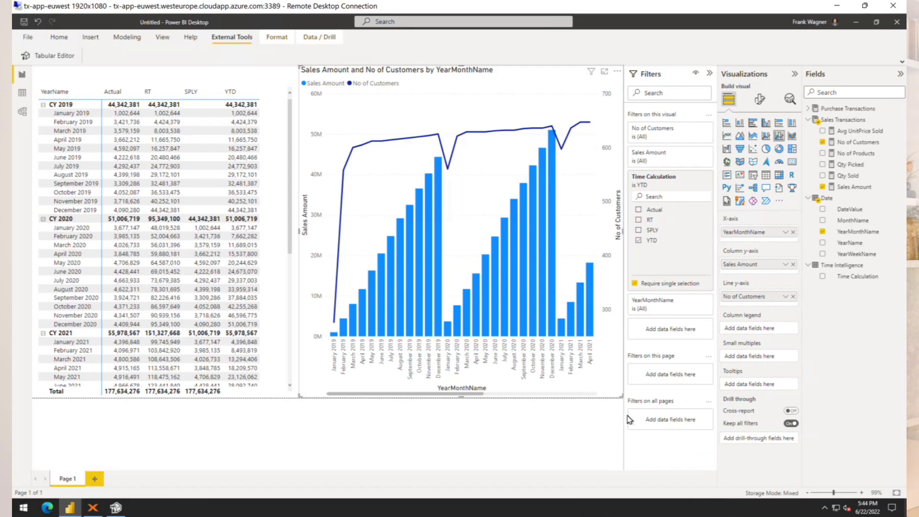
pyautogui.click(651, 224)
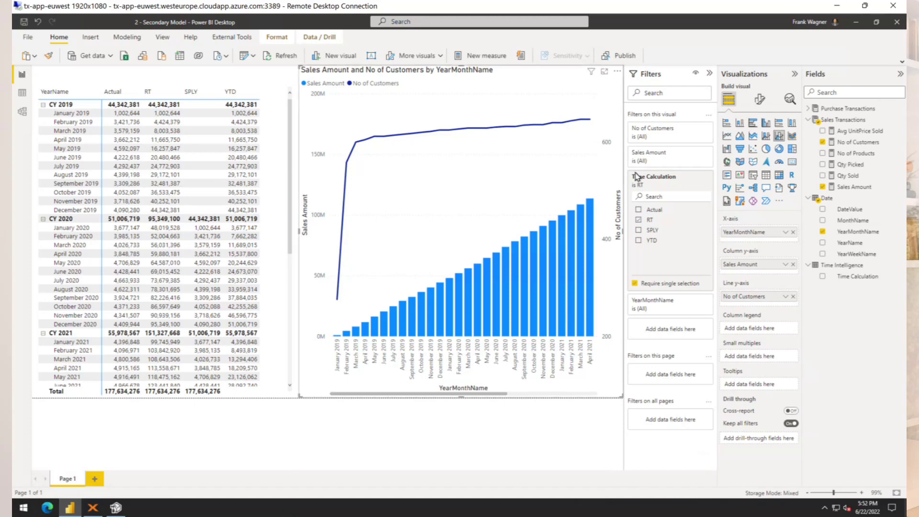
# Step: Publish the report to My workspace and open the published 2 - Secondary Model report in the browser
pyautogui.click(631, 58)
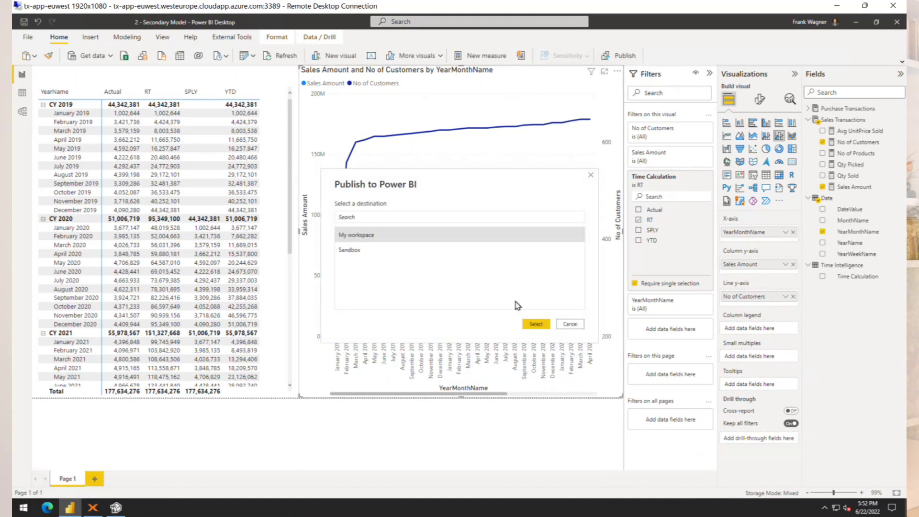
pyautogui.click(536, 324)
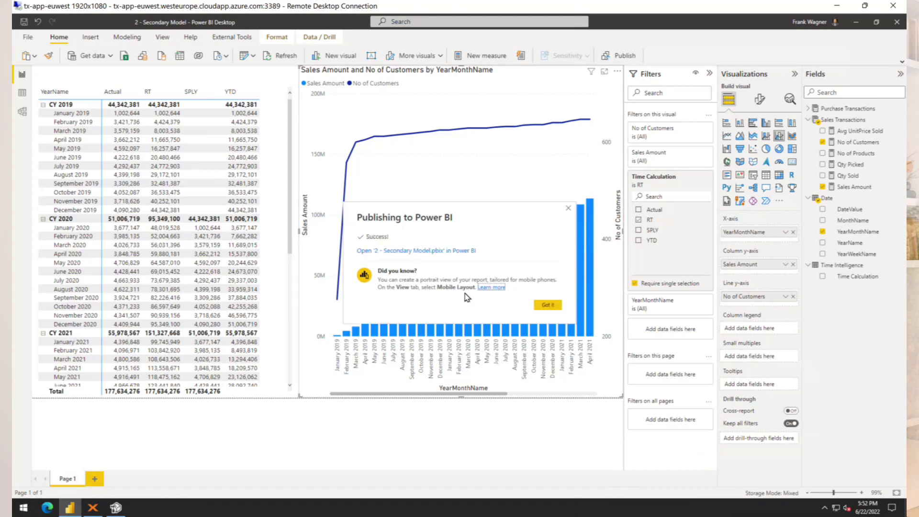
pyautogui.click(441, 254)
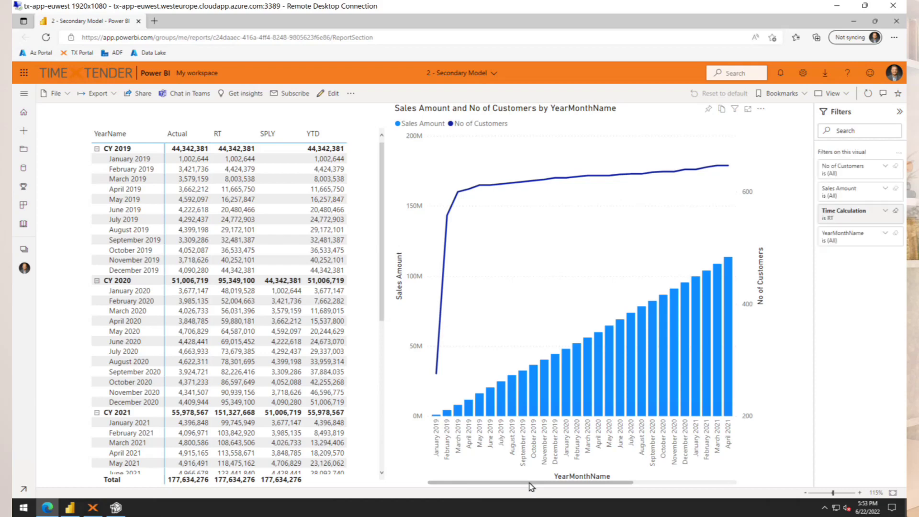
# Step: Expand the chart's Time Calculation filter in the published report
pyautogui.click(886, 212)
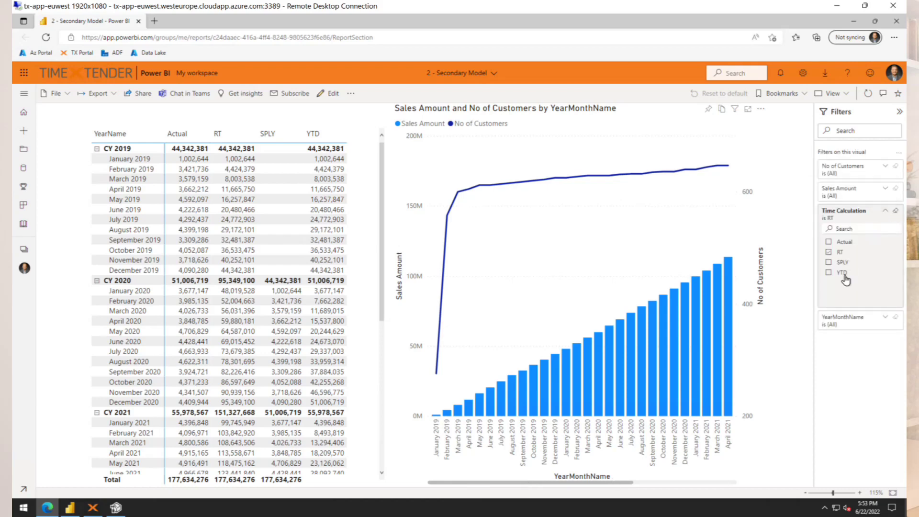